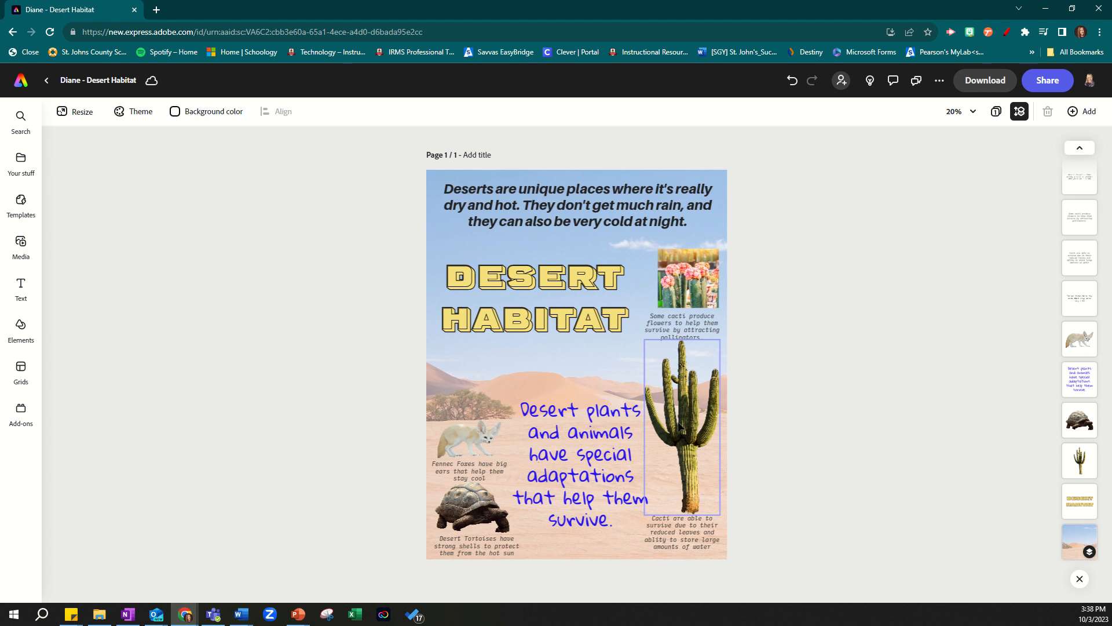
Step: Give the DESERT HABITAT title a black outline and set the outline thickness to 25
click(541, 329)
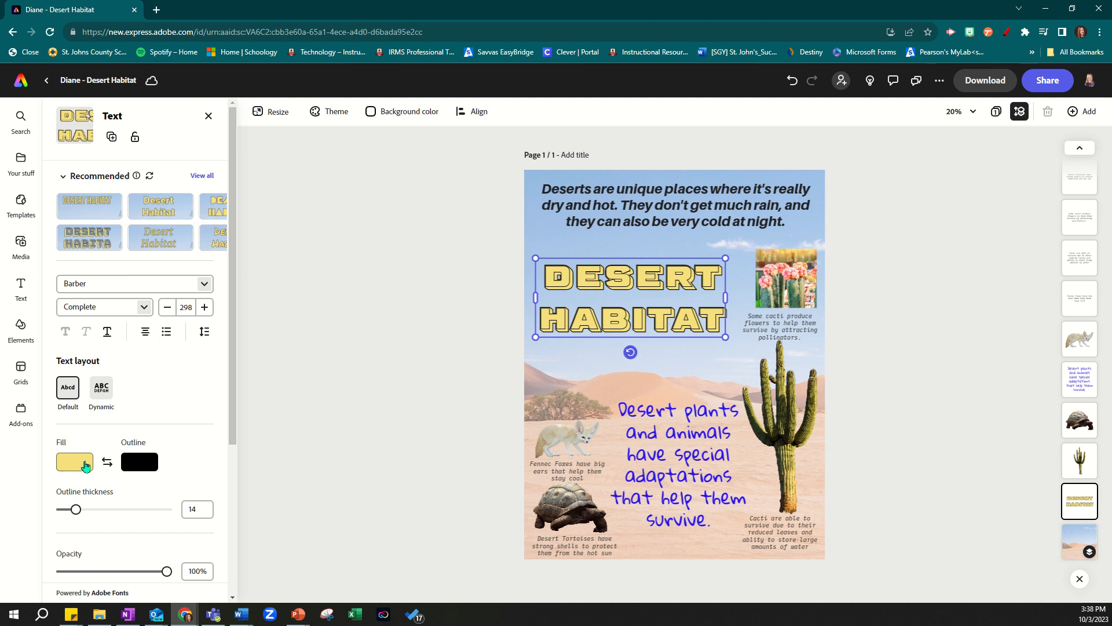
click(148, 466)
click(239, 346)
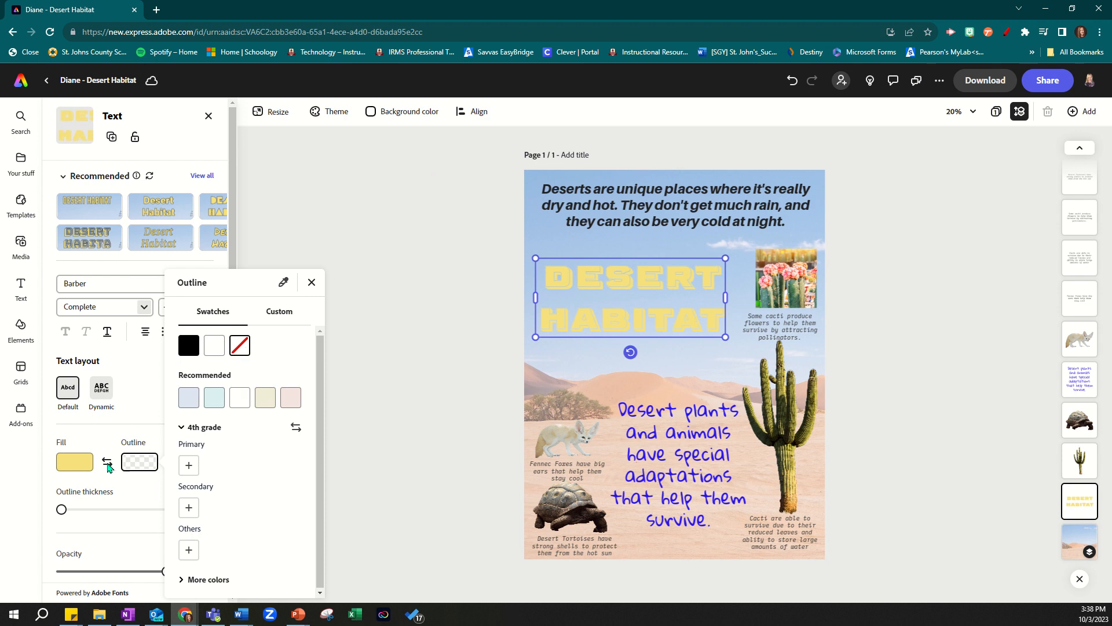
click(143, 463)
click(141, 462)
click(183, 344)
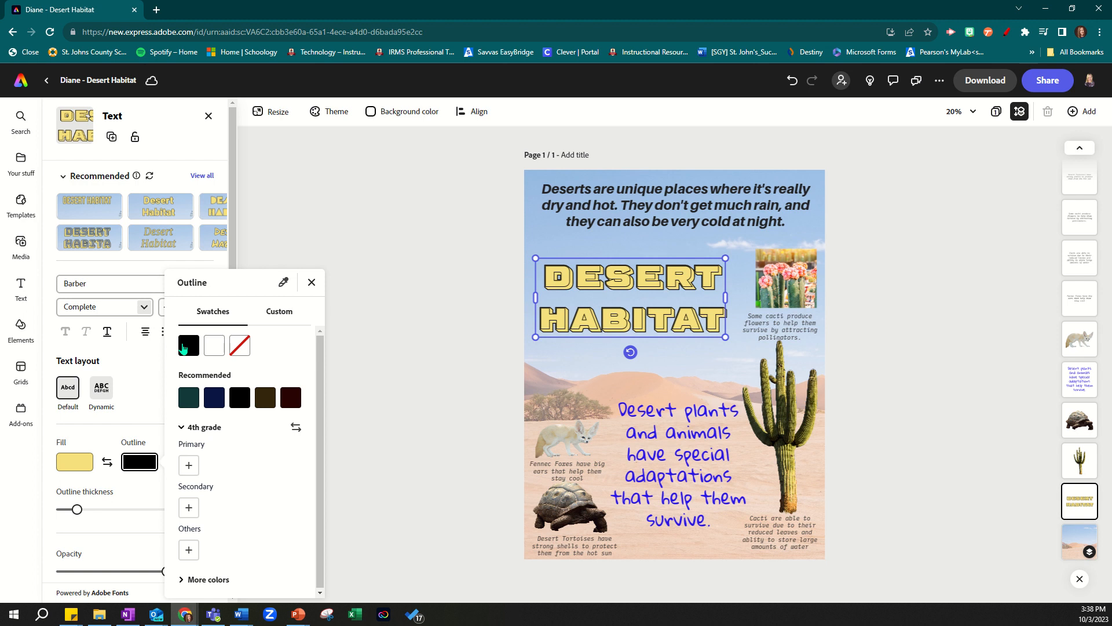
click(115, 533)
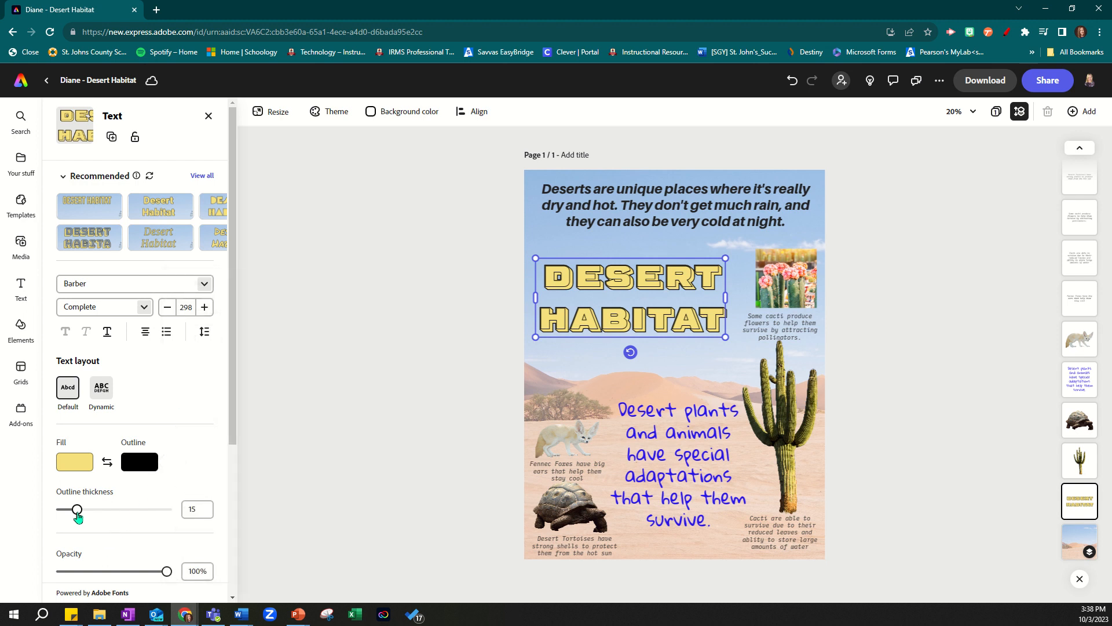
drag(77, 510, 86, 515)
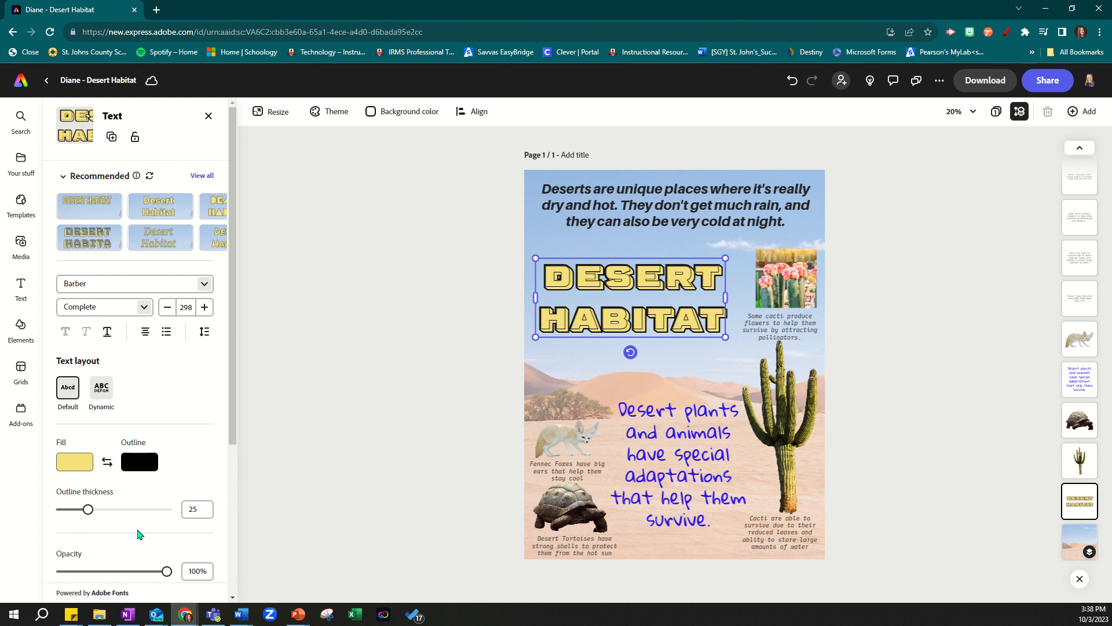
Step: Add the Spin entrance animation to the DESERT HABITAT title and preview it
scroll(138, 529, down, 4)
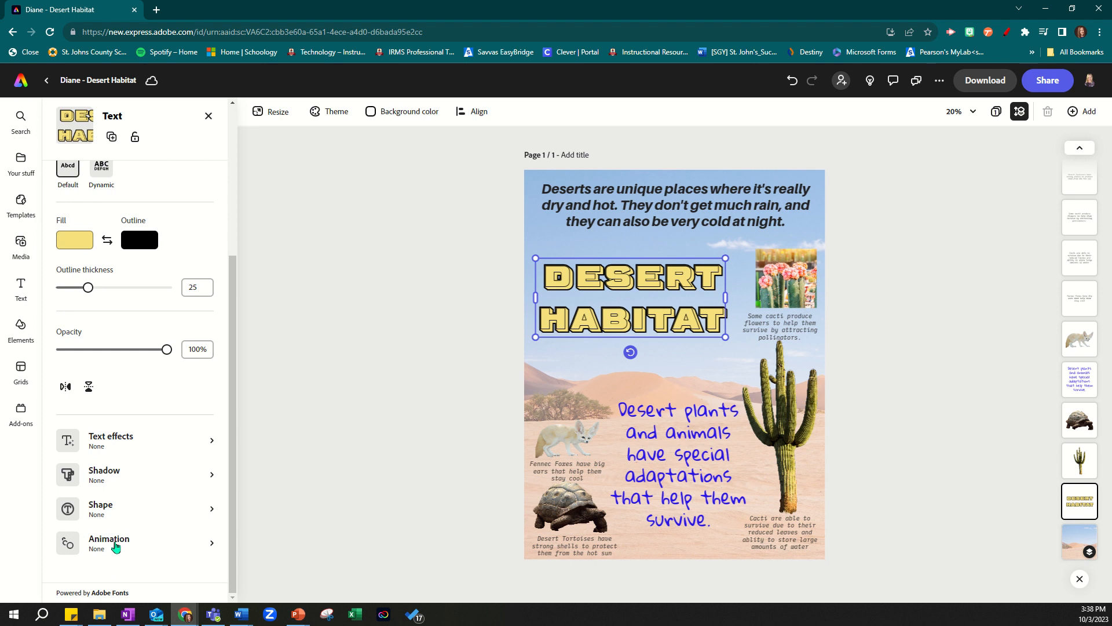
click(115, 545)
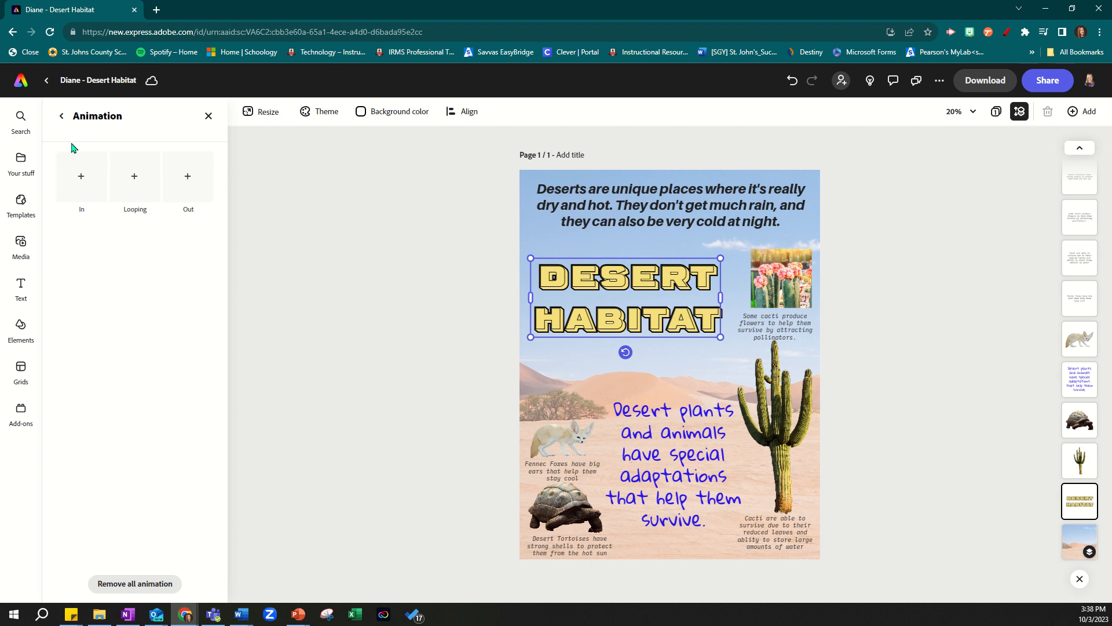
click(82, 184)
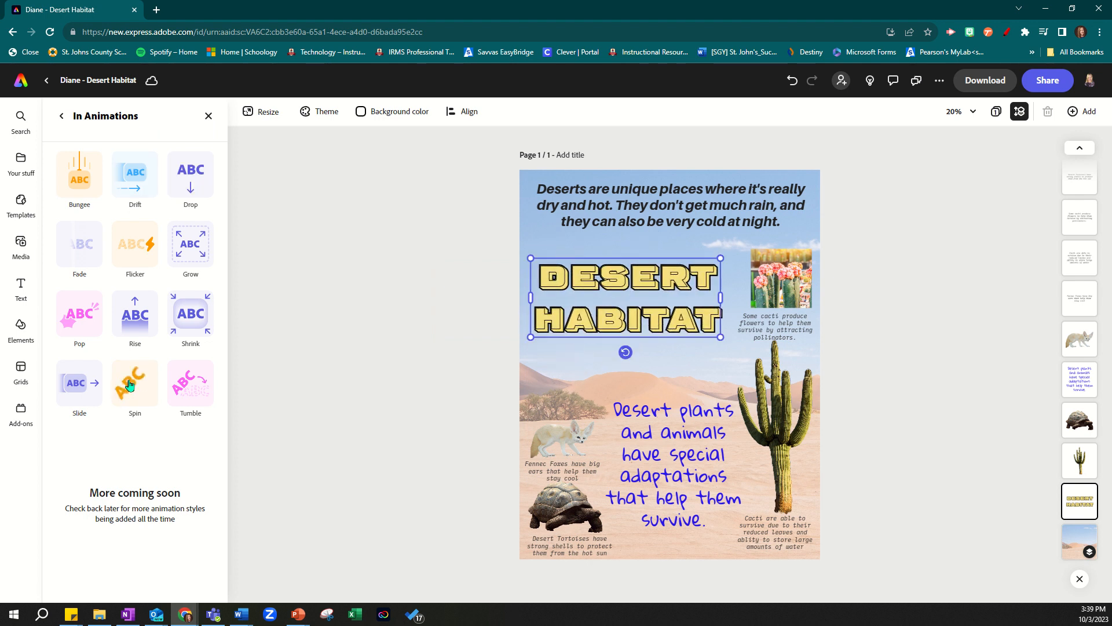
click(128, 383)
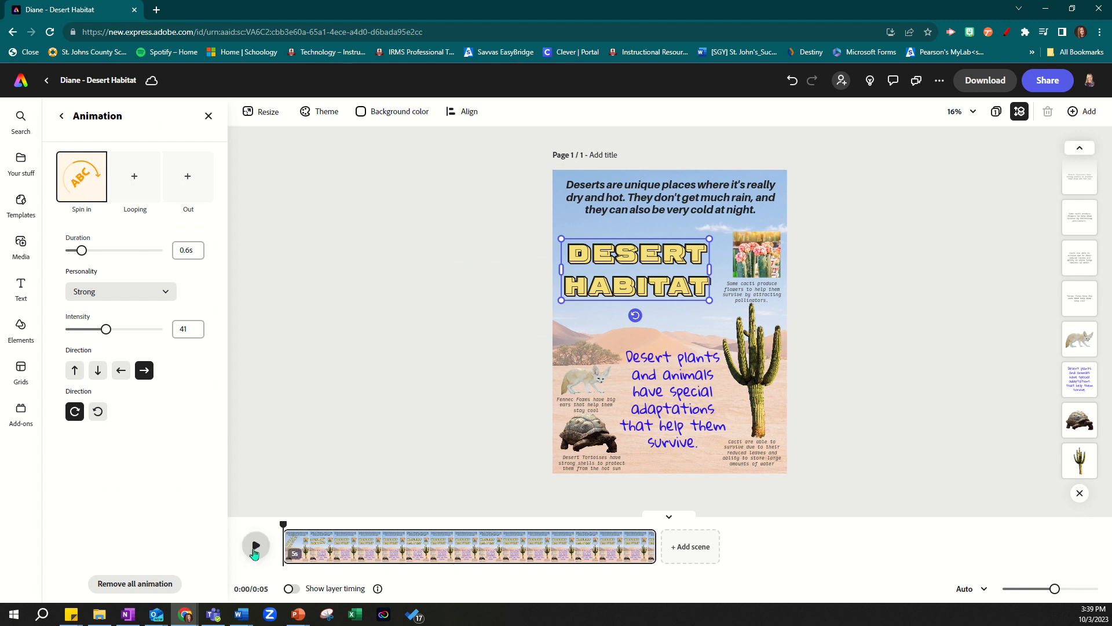
click(253, 553)
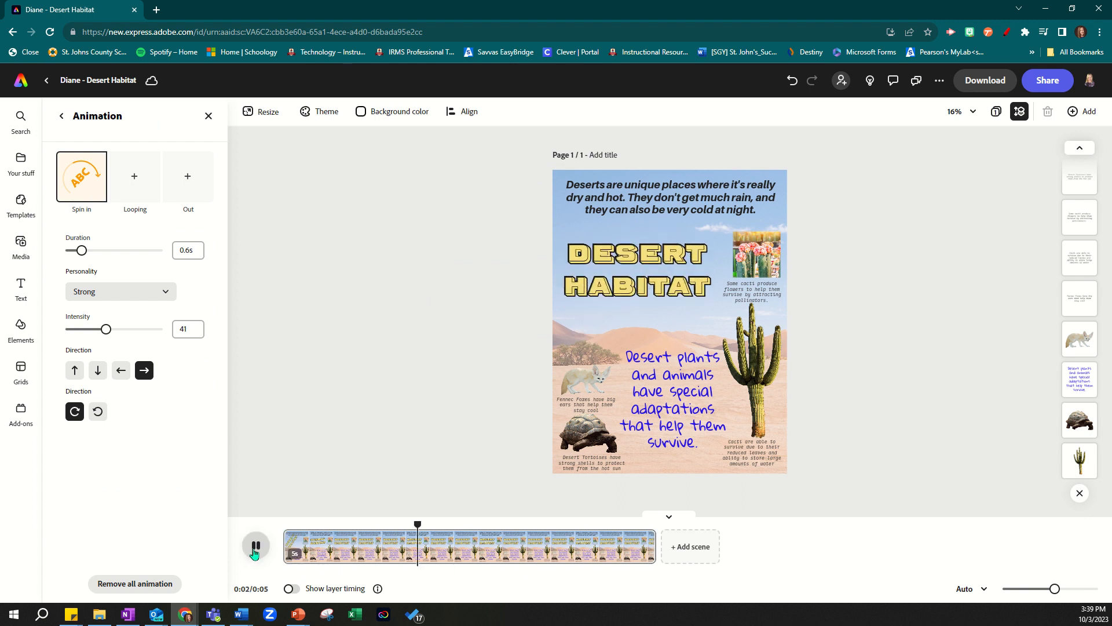
click(254, 550)
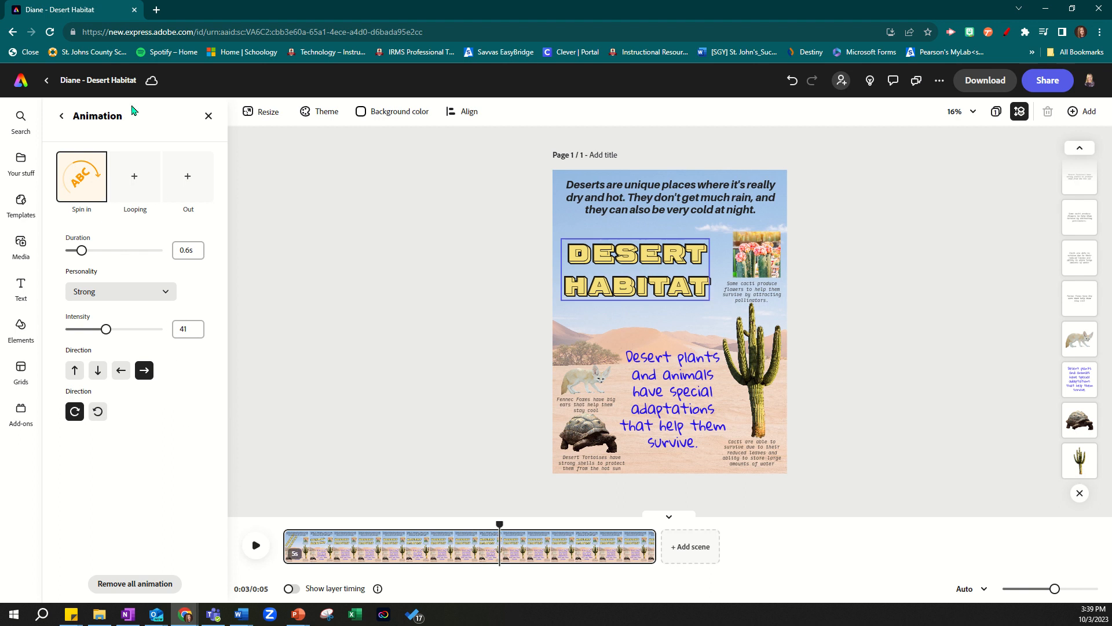
Step: Try a Pulse looping animation with speed 42 on the title, then remove it
click(135, 176)
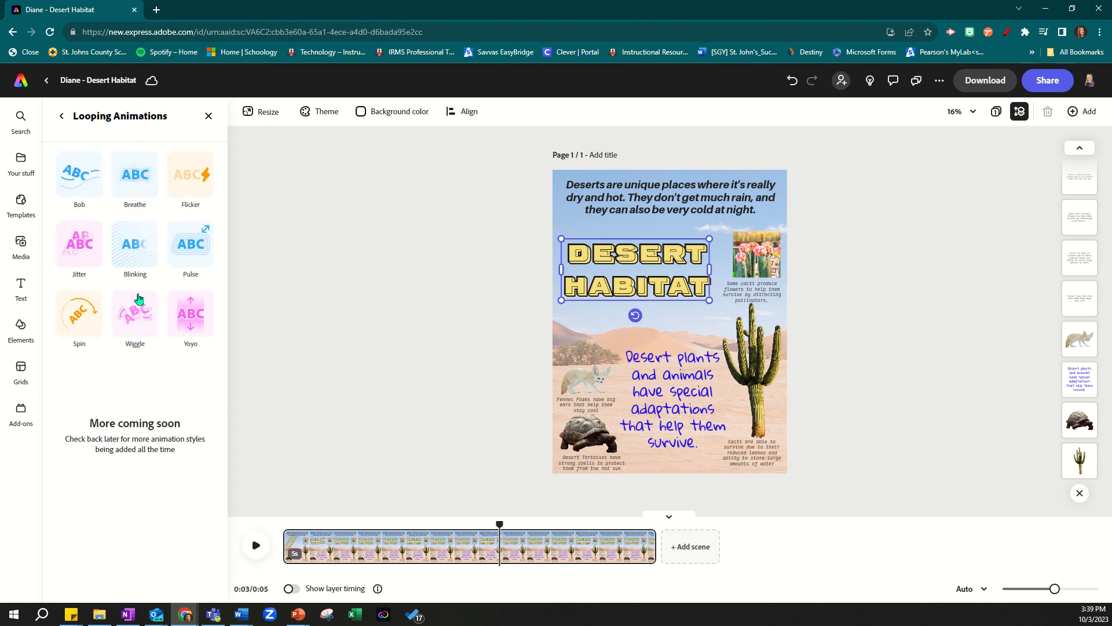
click(191, 248)
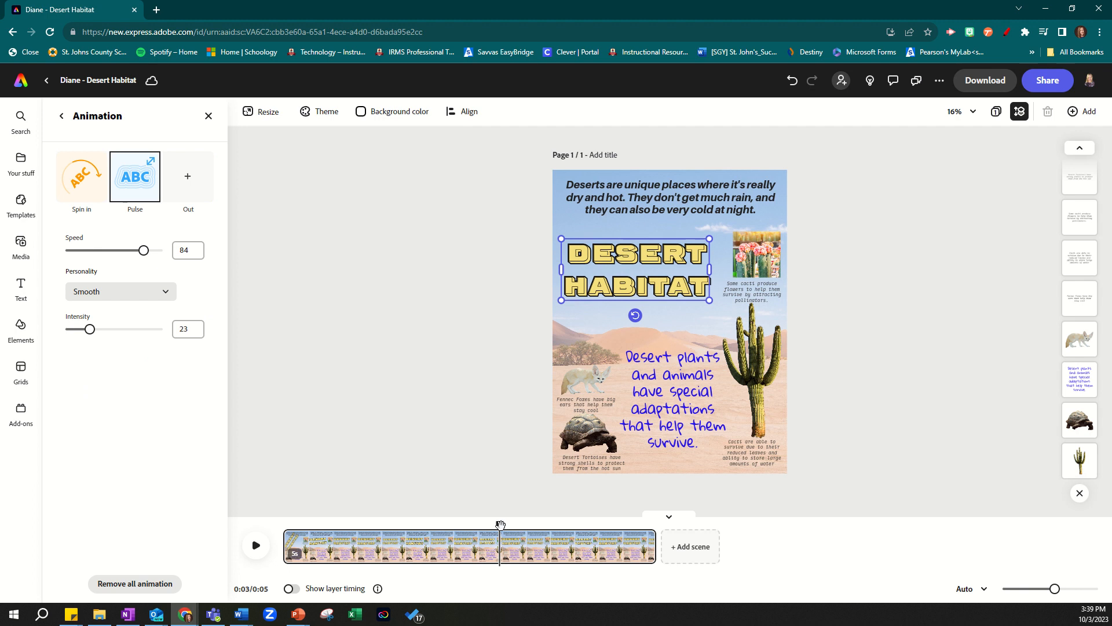
click(256, 545)
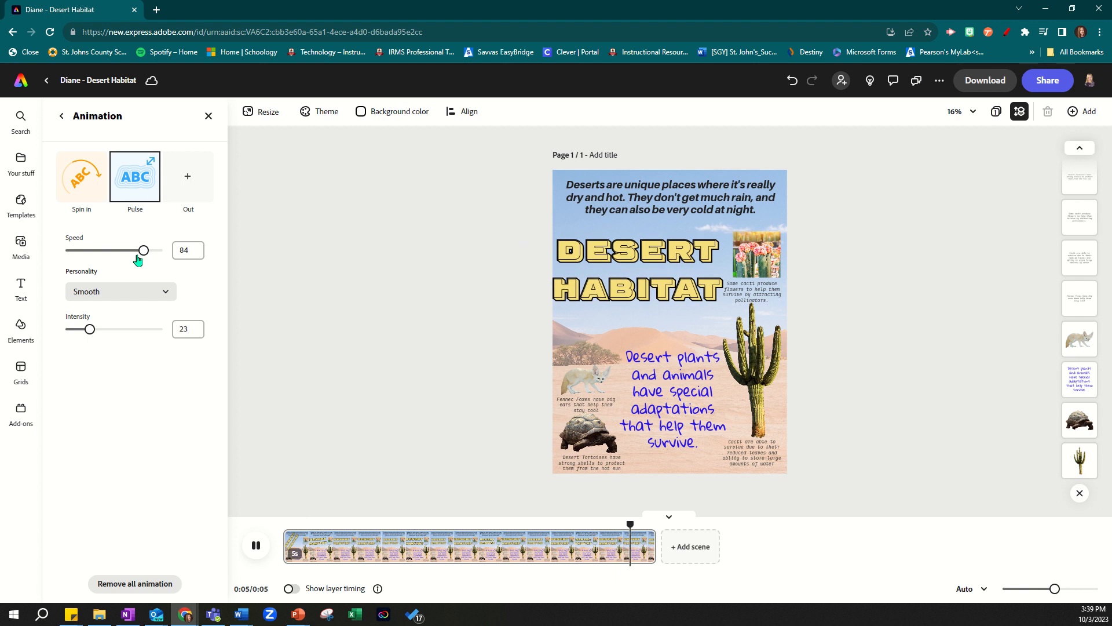
drag(138, 258, 106, 258)
click(255, 545)
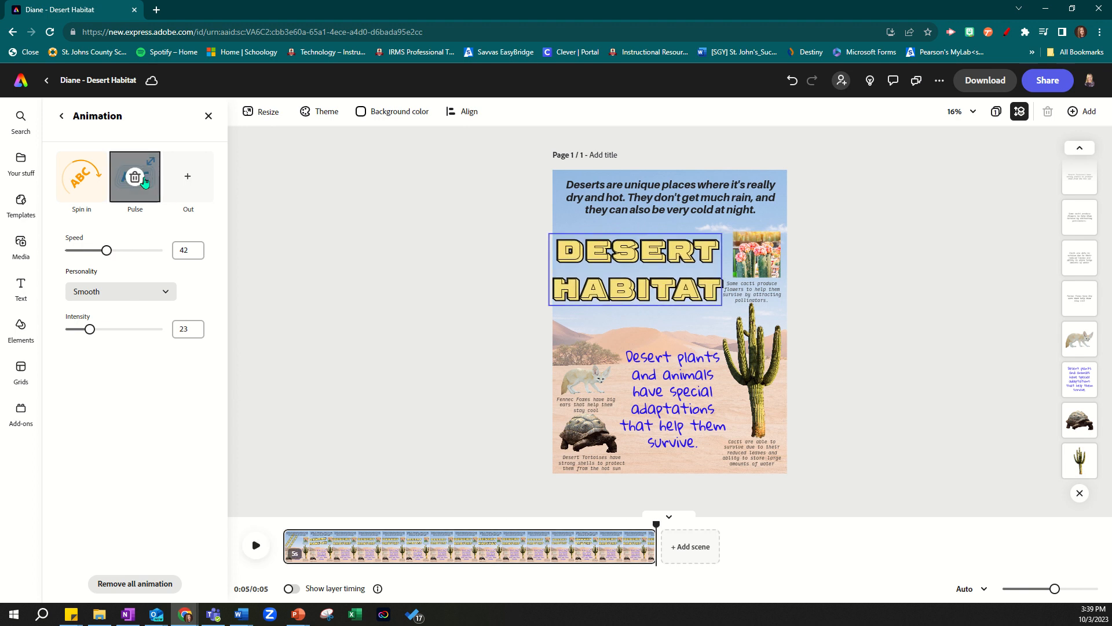
click(136, 179)
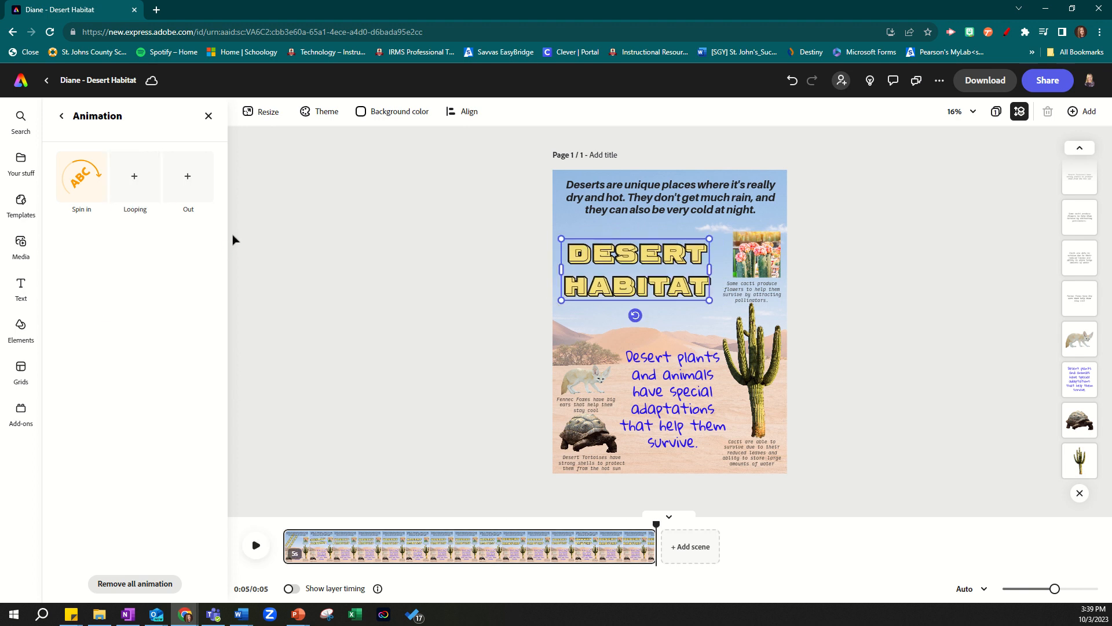
Step: Try the Spin exit animation on the title with a preview, then remove it
click(185, 183)
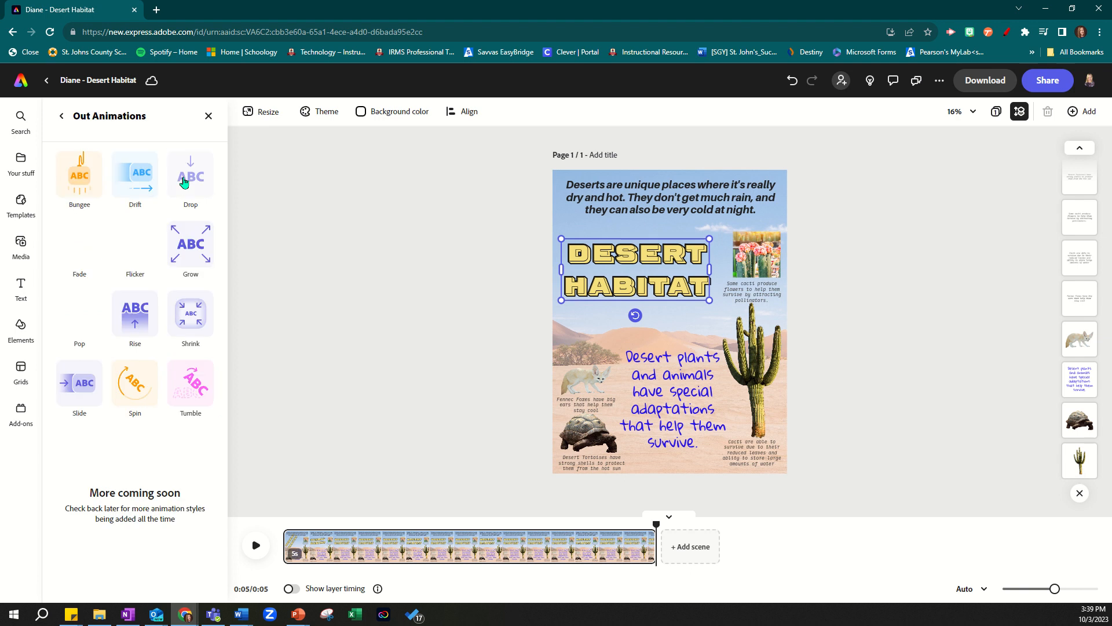
click(127, 389)
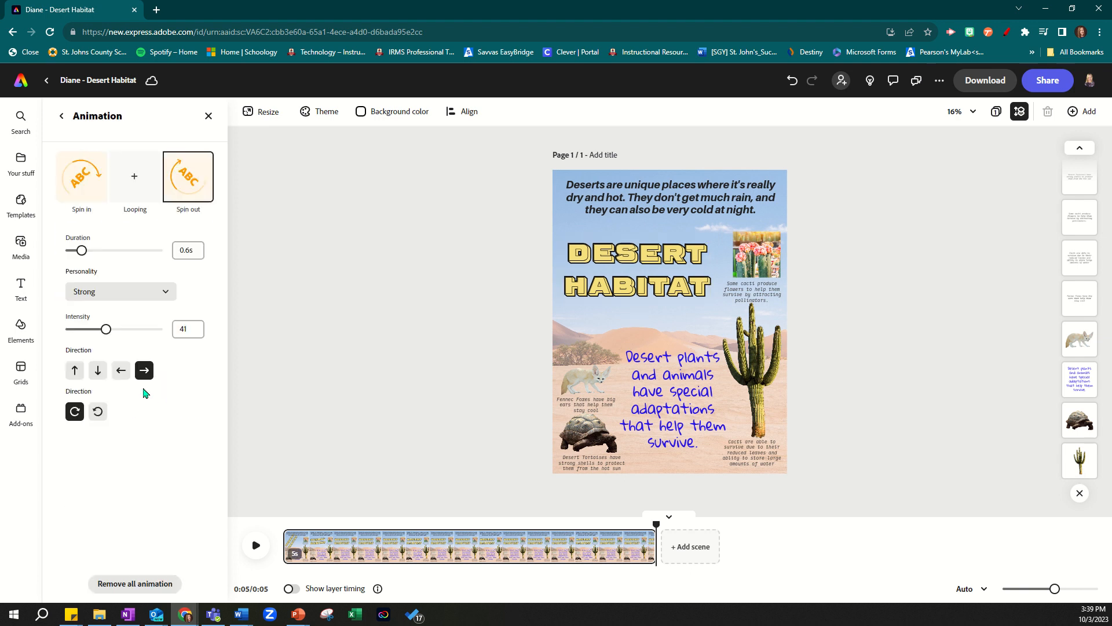
click(250, 555)
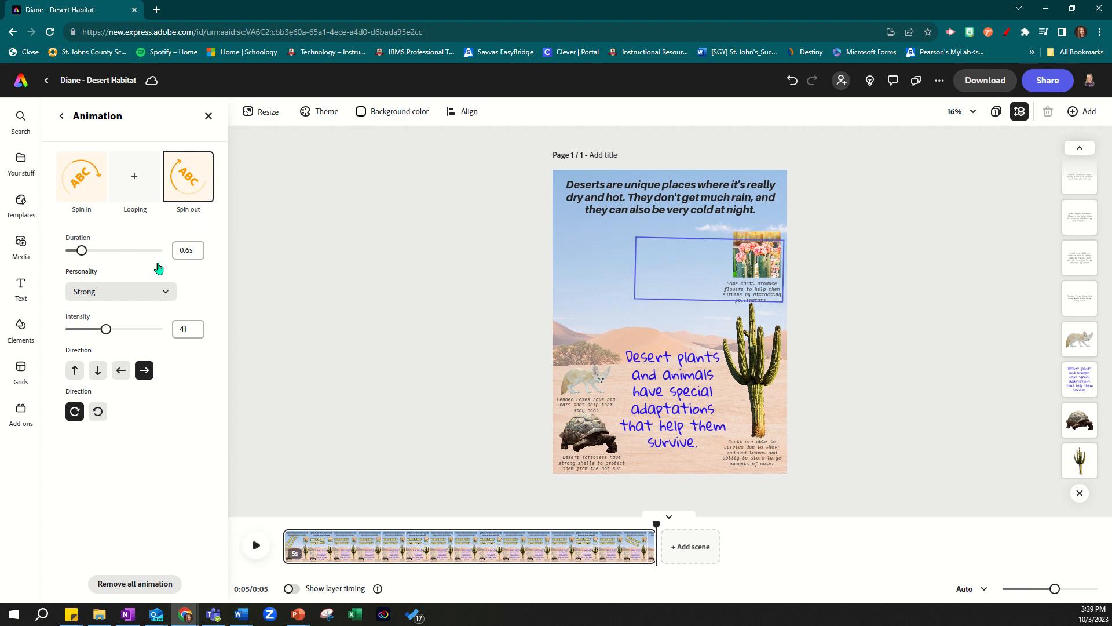
click(188, 179)
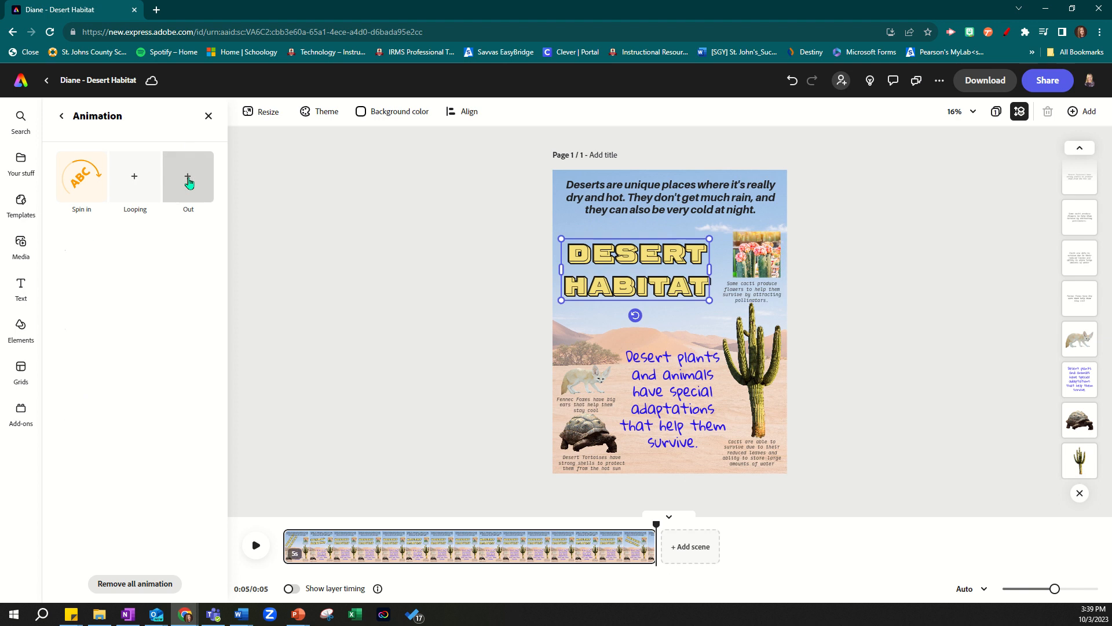
Step: Apply a Breathe looping animation with speed 52 to the tall cactus image and preview it
click(753, 306)
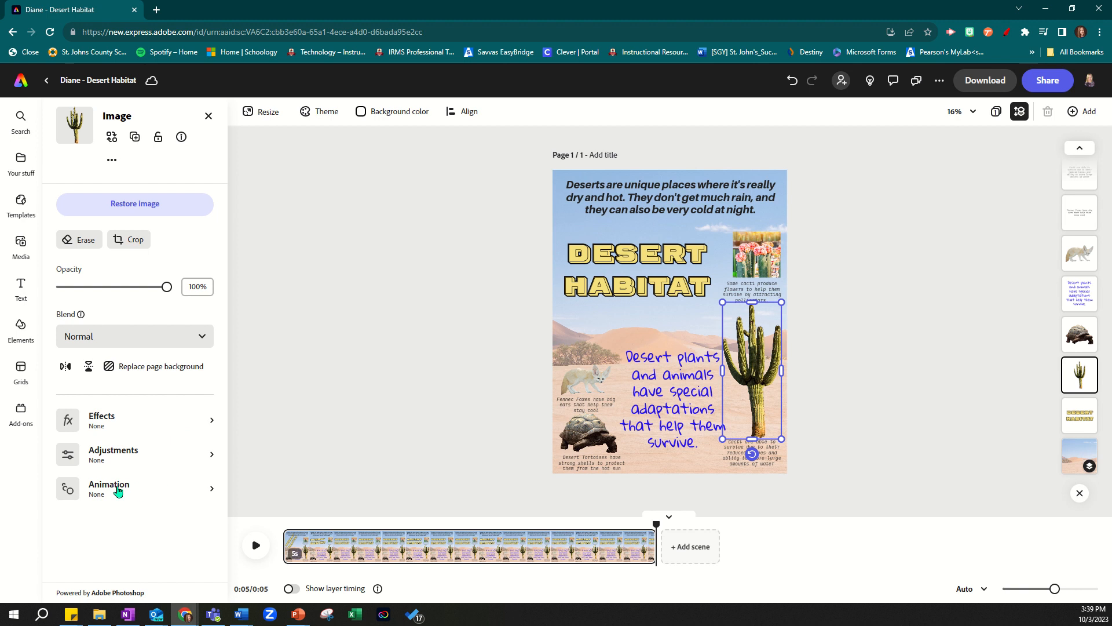
click(123, 488)
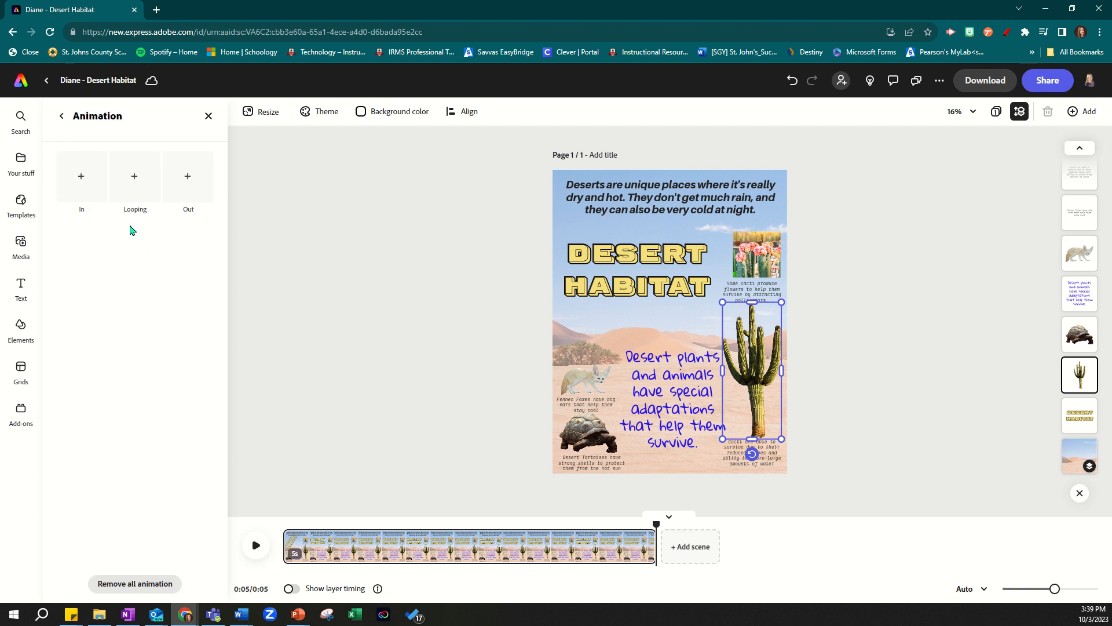
click(134, 175)
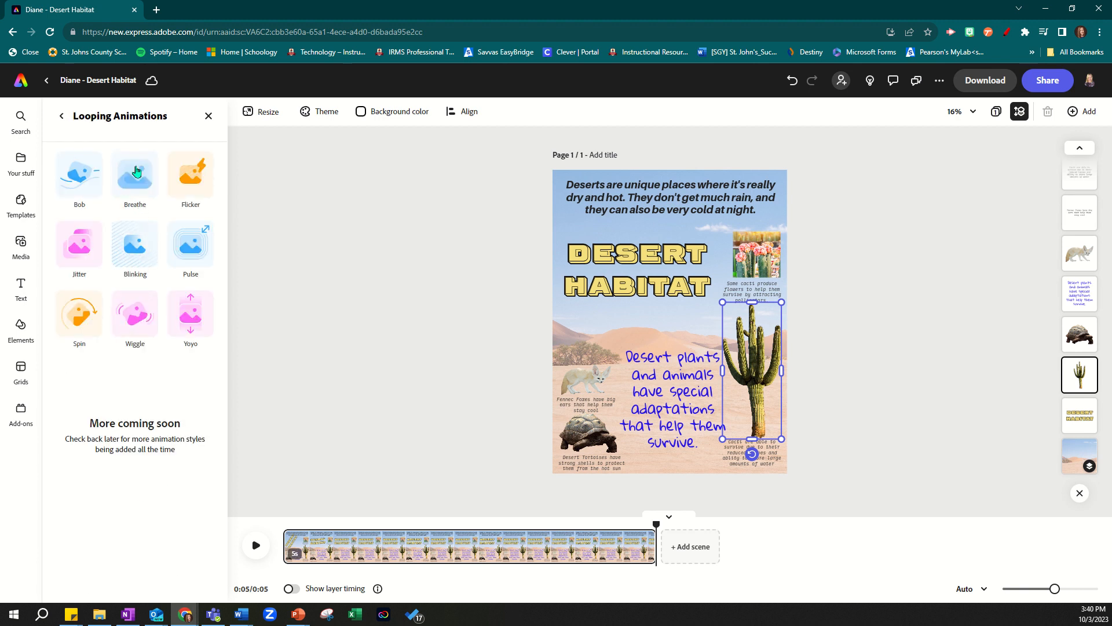
click(136, 173)
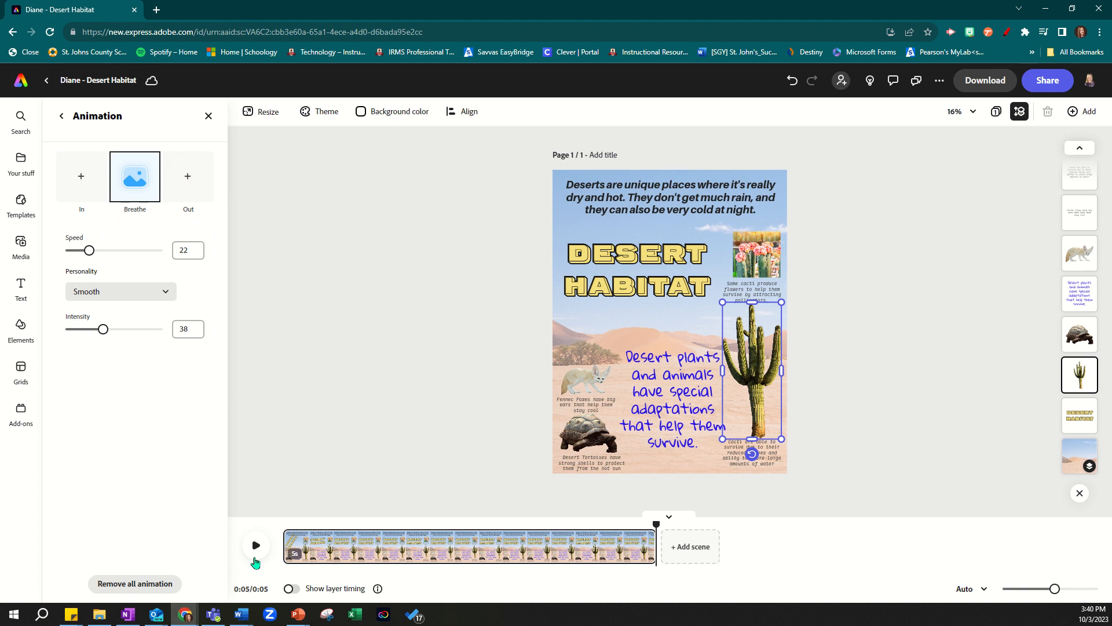
drag(618, 531, 269, 528)
click(254, 545)
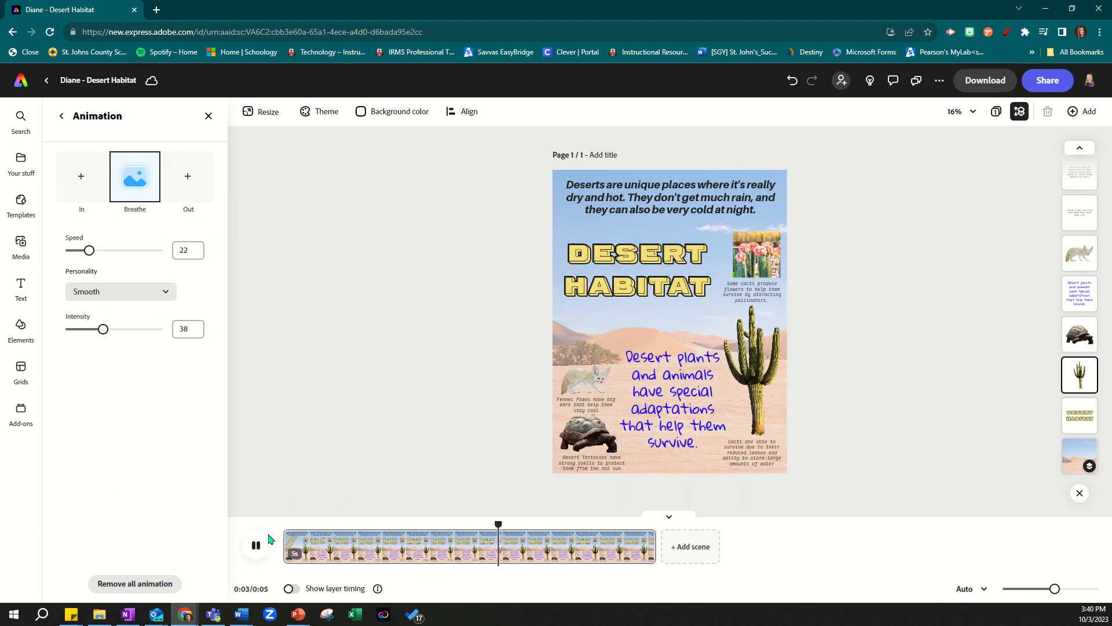
drag(89, 252, 115, 252)
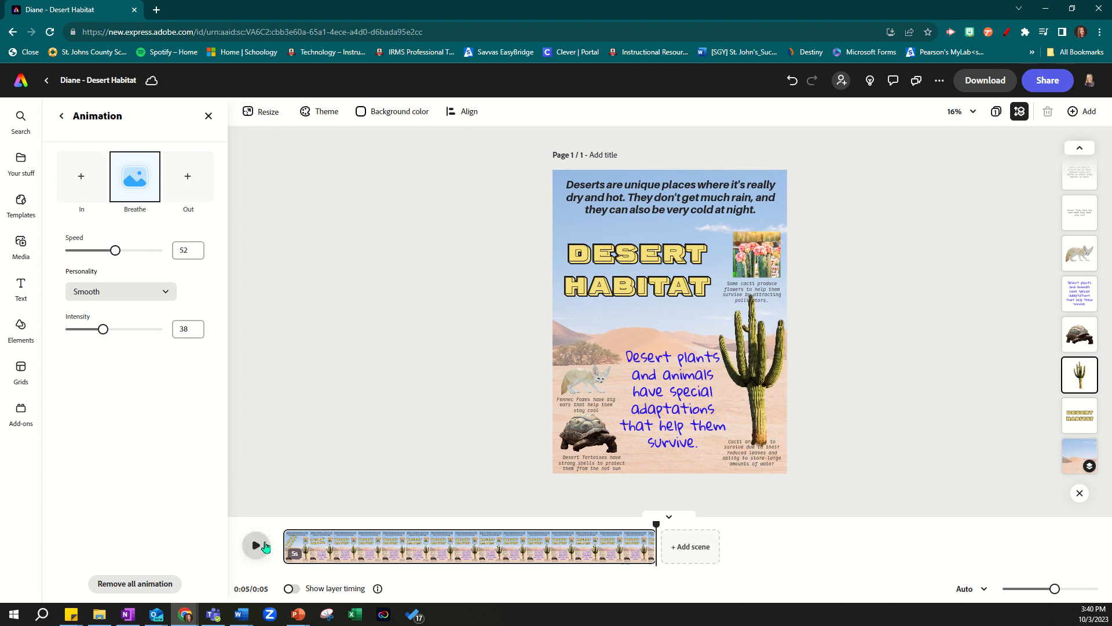
click(256, 545)
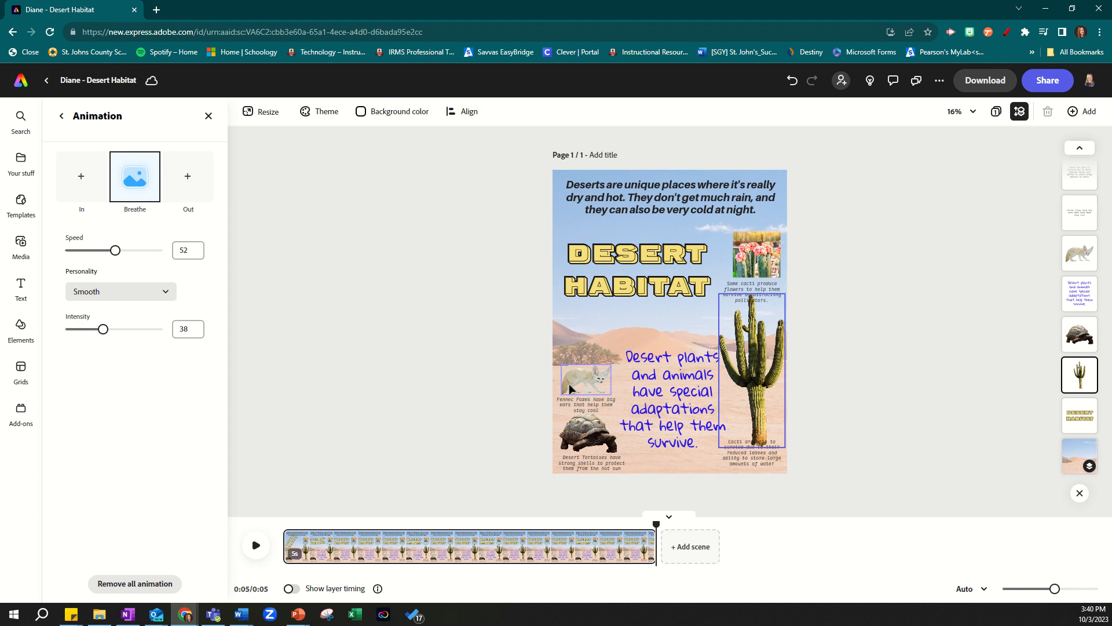
Step: Add the Yoyo looping animation to the fennec fox image and preview it
click(585, 380)
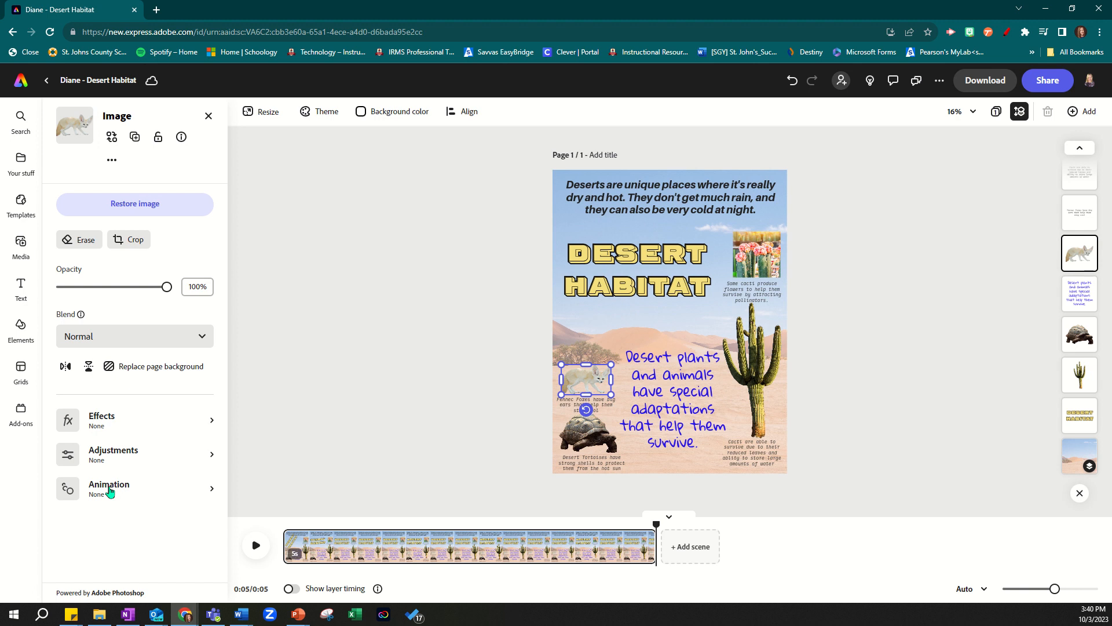
click(110, 490)
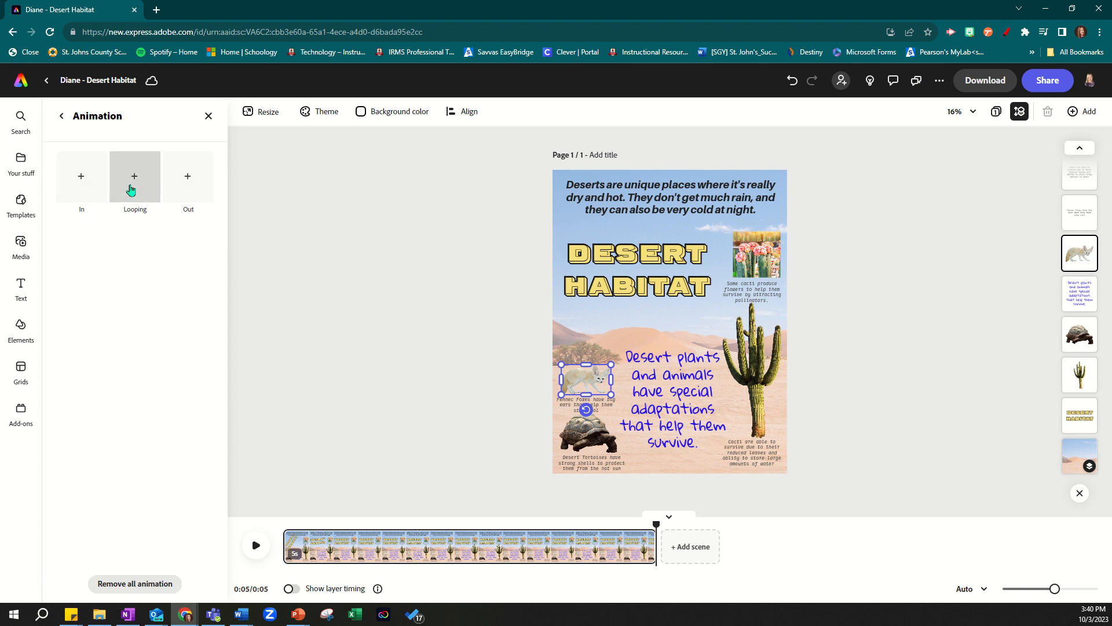
click(133, 184)
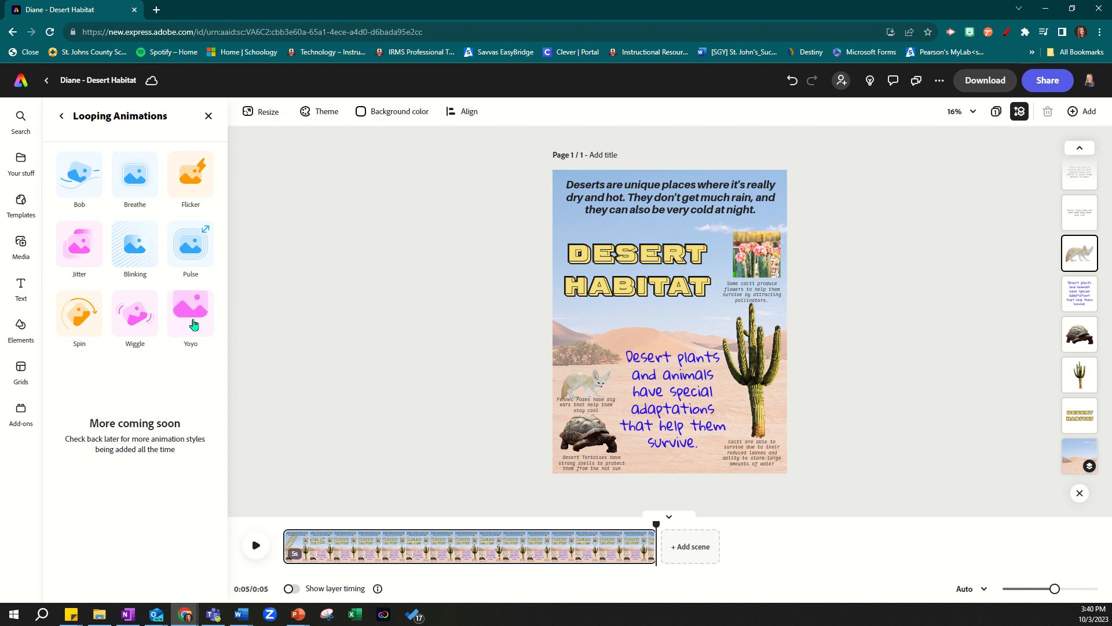
click(195, 320)
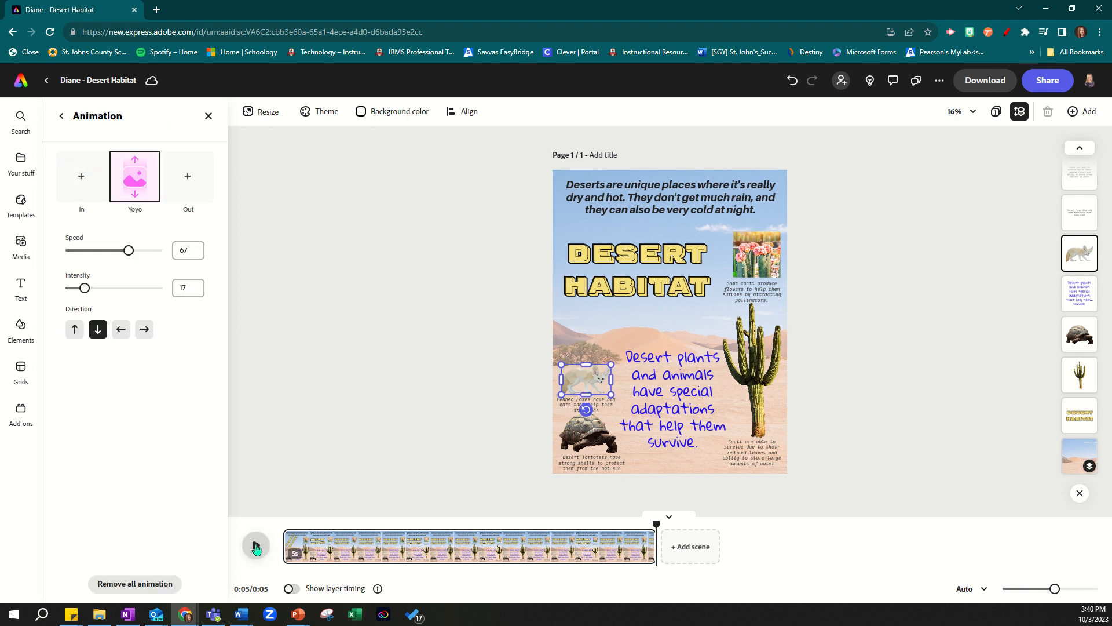
click(255, 544)
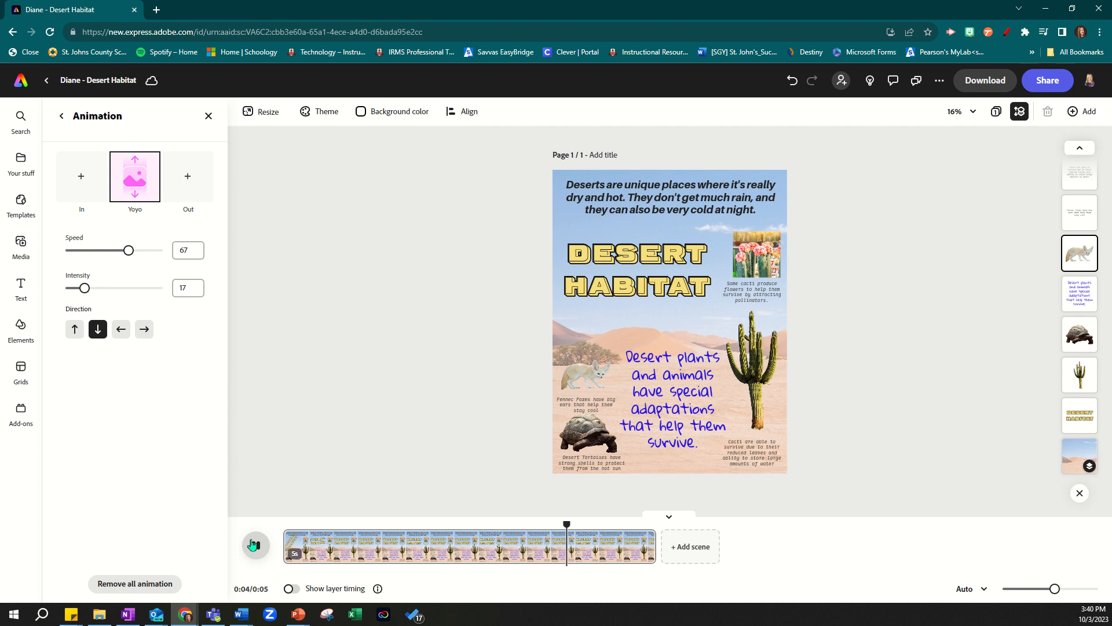
Step: Remove the Breathe looping animation from the tall cactus image
click(752, 383)
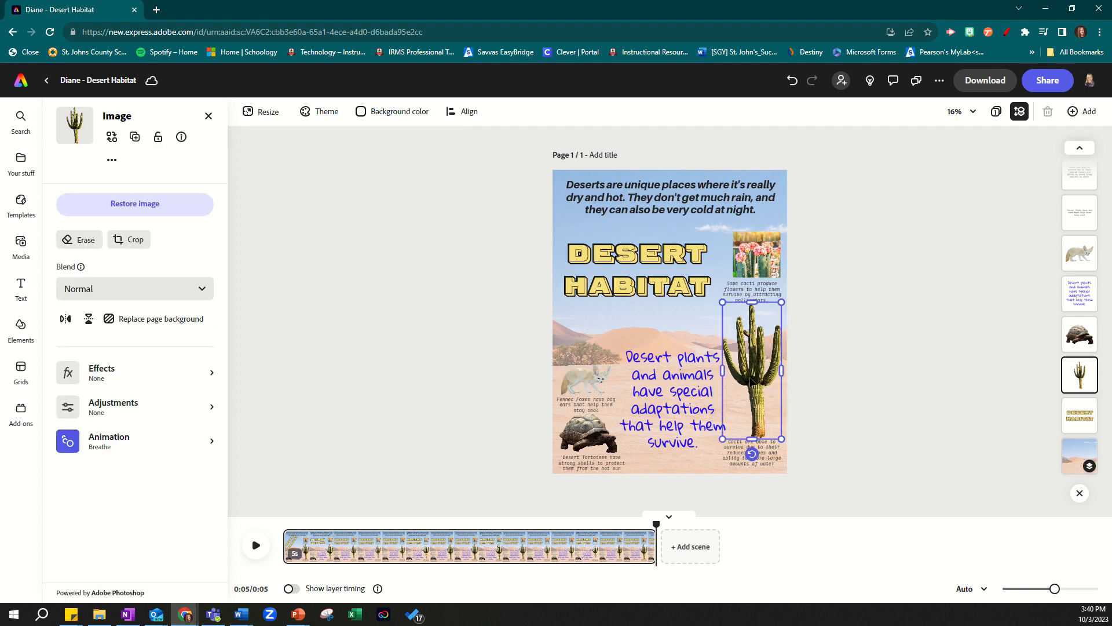
click(103, 492)
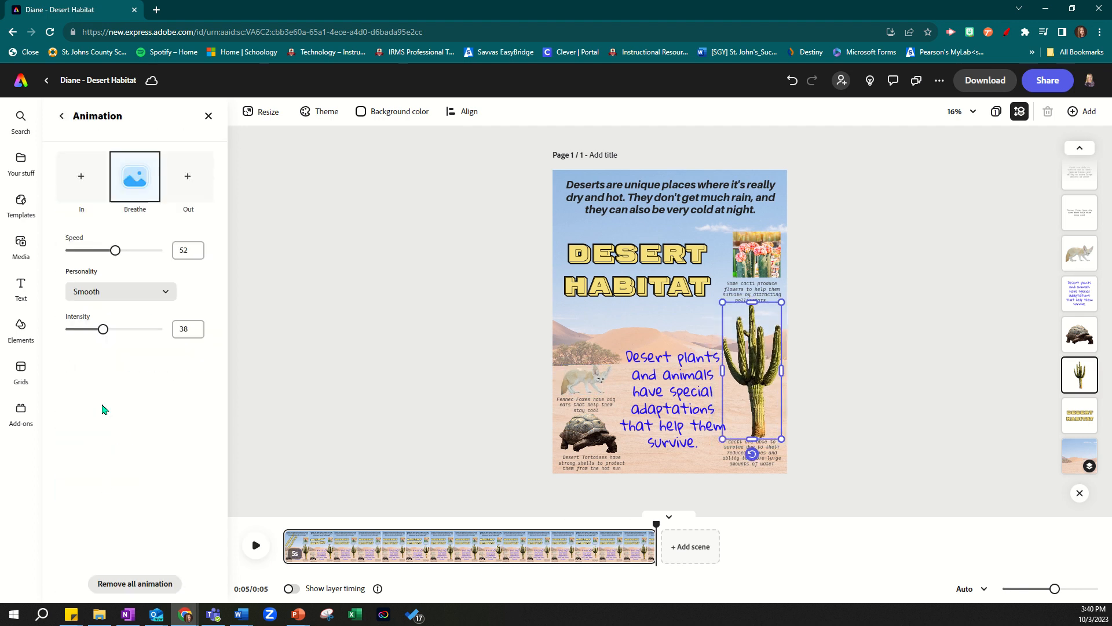
click(135, 179)
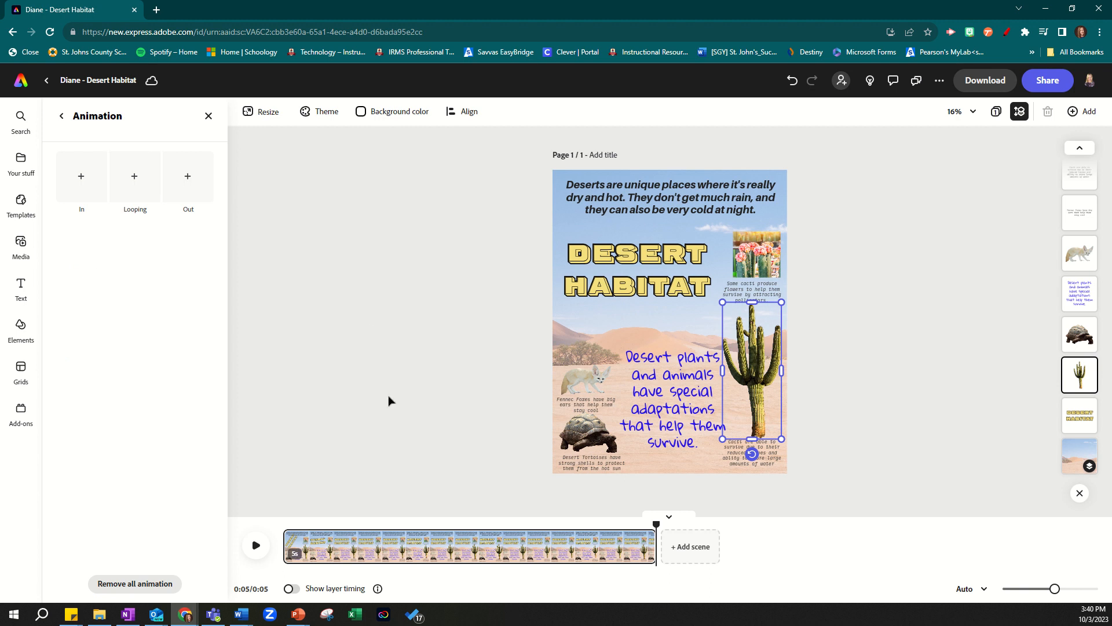
Step: Preview the poster's animations and leave the animation settings of the tall cactus image
click(256, 545)
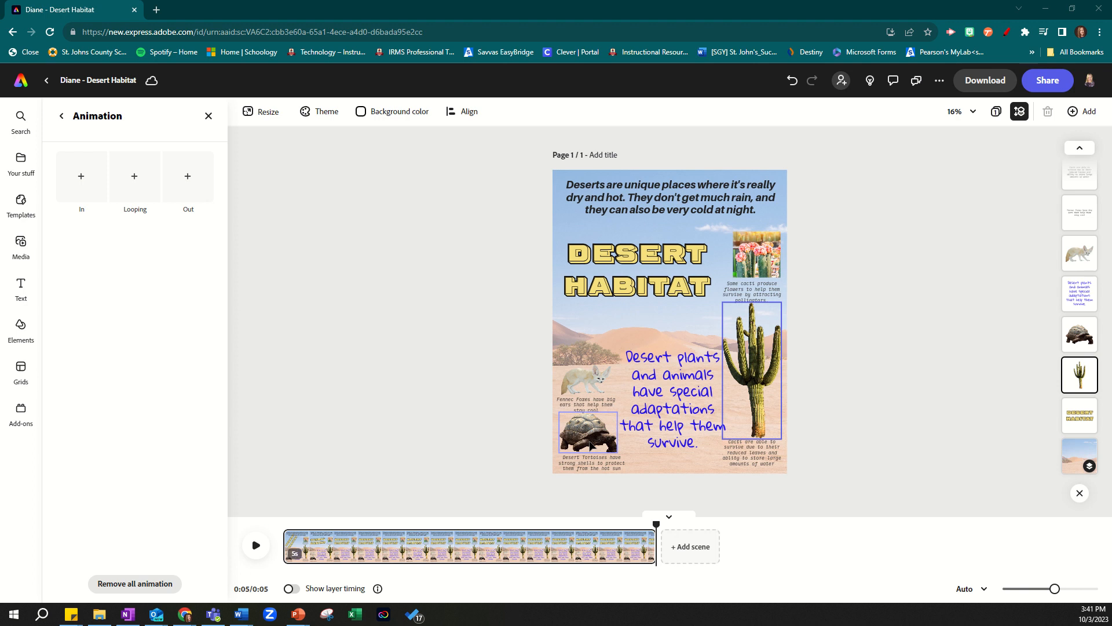
click(60, 116)
Step: Generate a "desert sunset" text effect for the DESERT HABITAT title and apply the first result
click(648, 285)
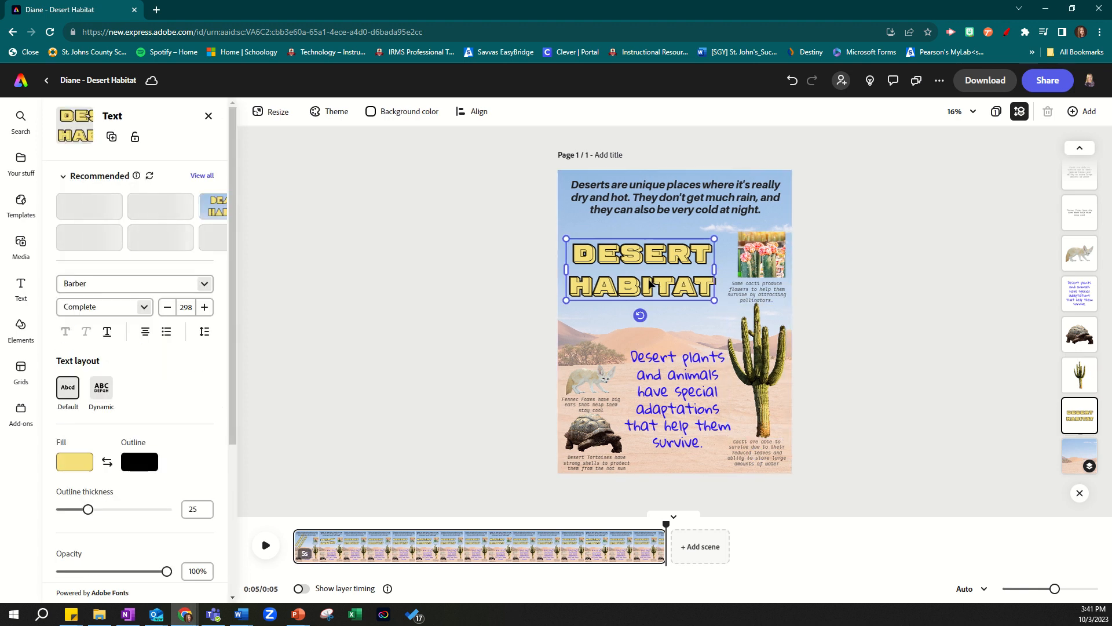
scroll(134, 444, down, 3)
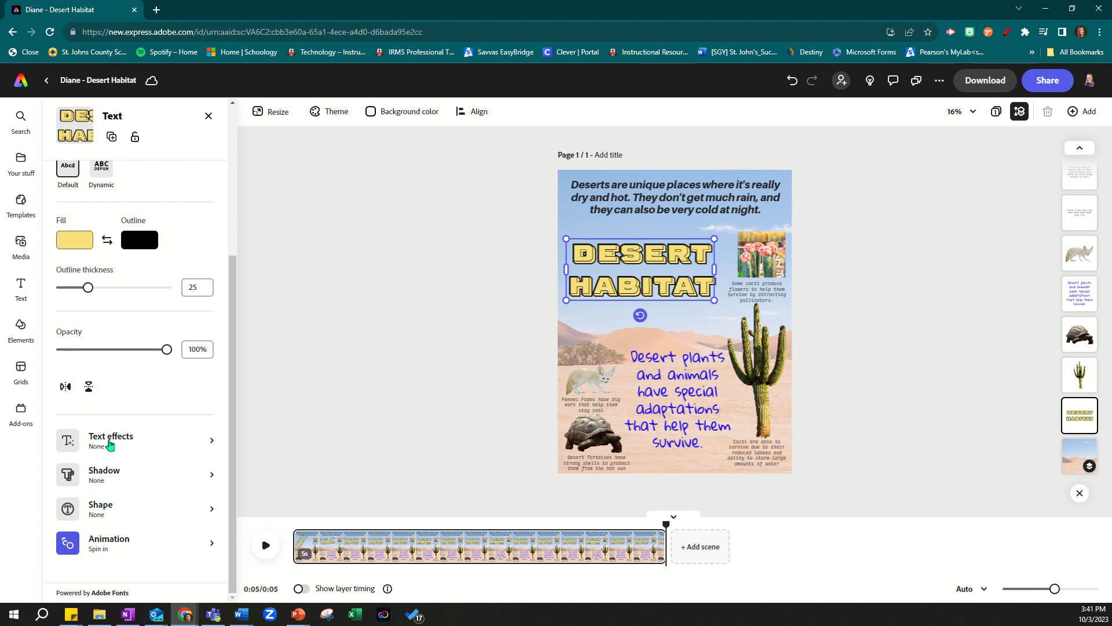
click(109, 444)
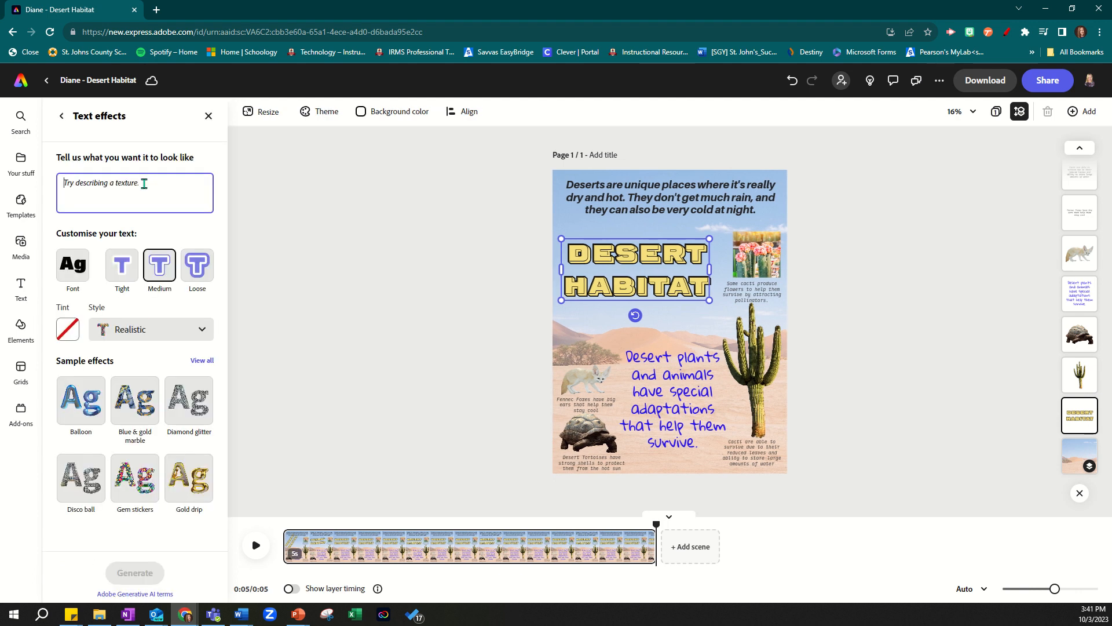
text(des)
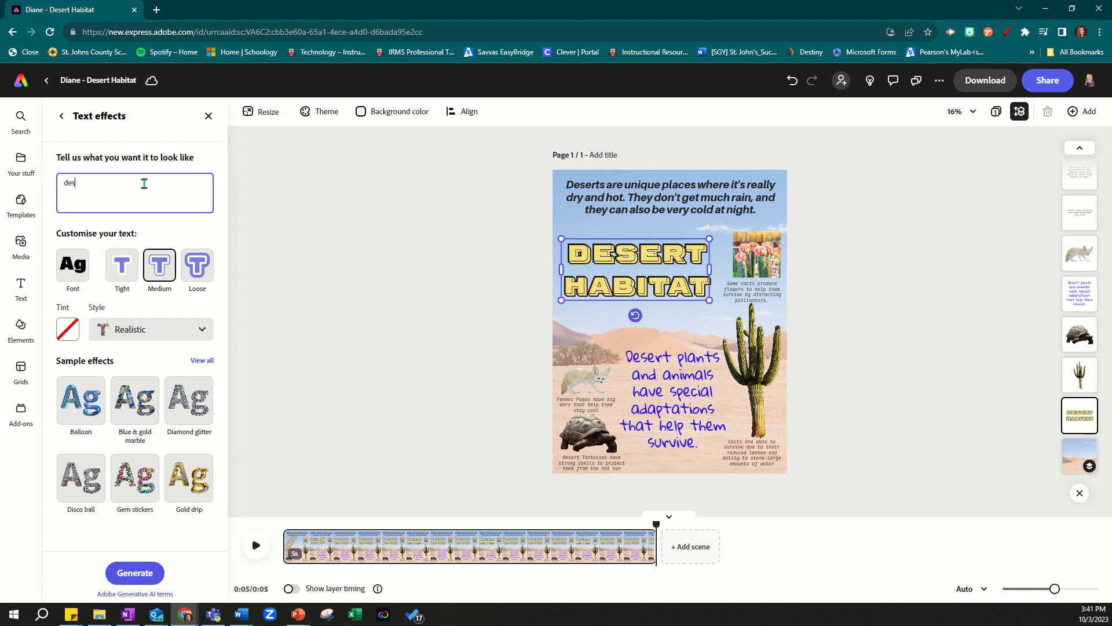
text(ert sunset)
click(136, 573)
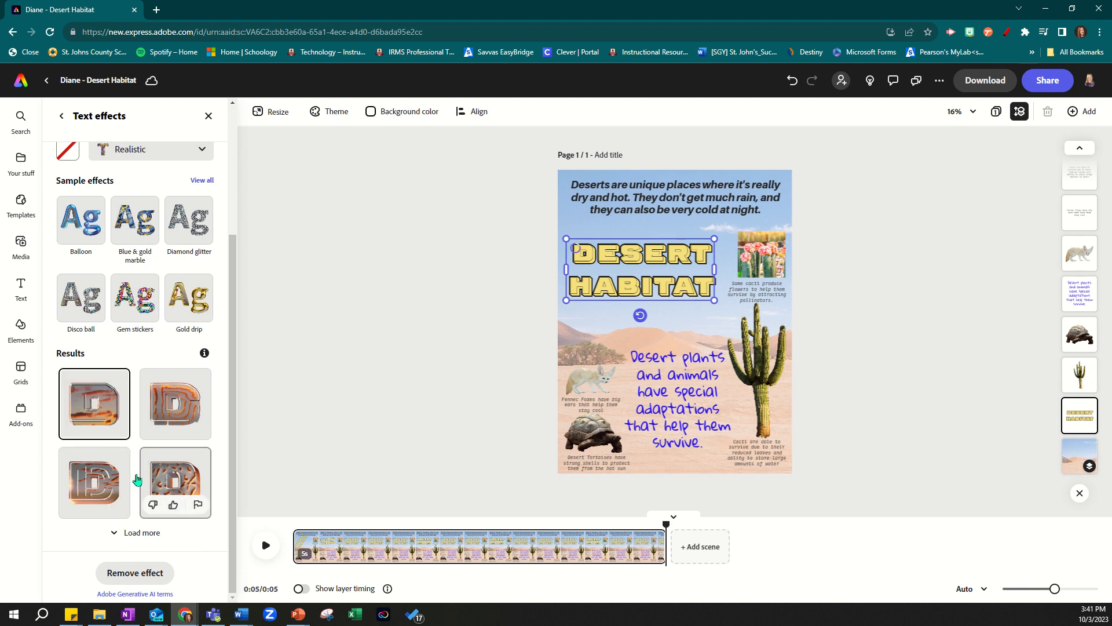
click(109, 401)
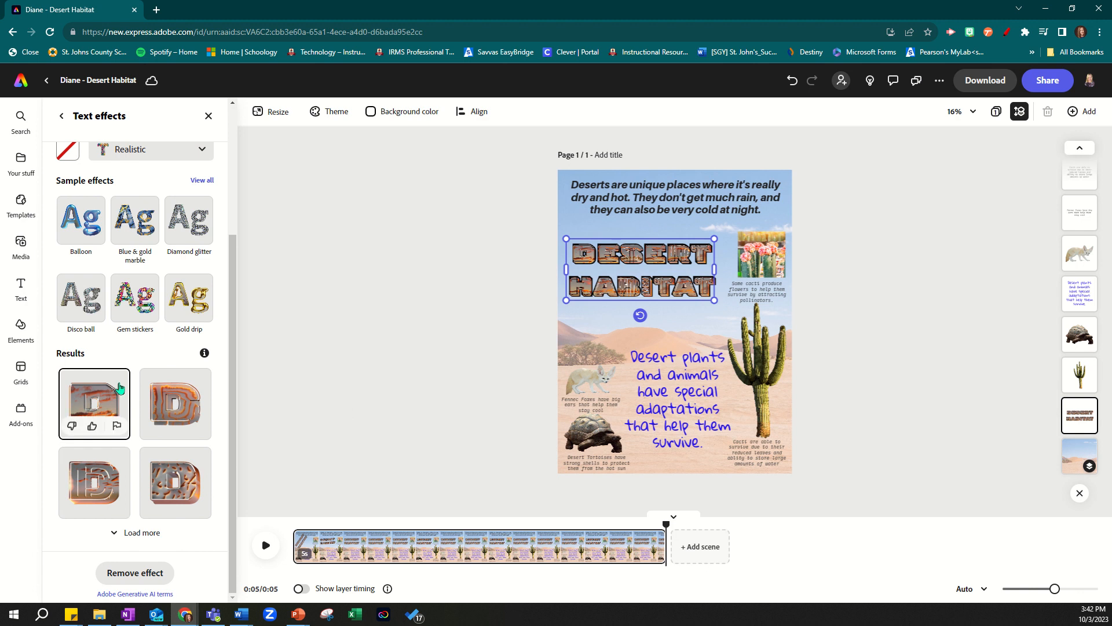
Step: Generate a "cactus" text effect for the title and try the third result, then the second one
scroll(94, 419, up, 5)
drag(114, 182, 61, 186)
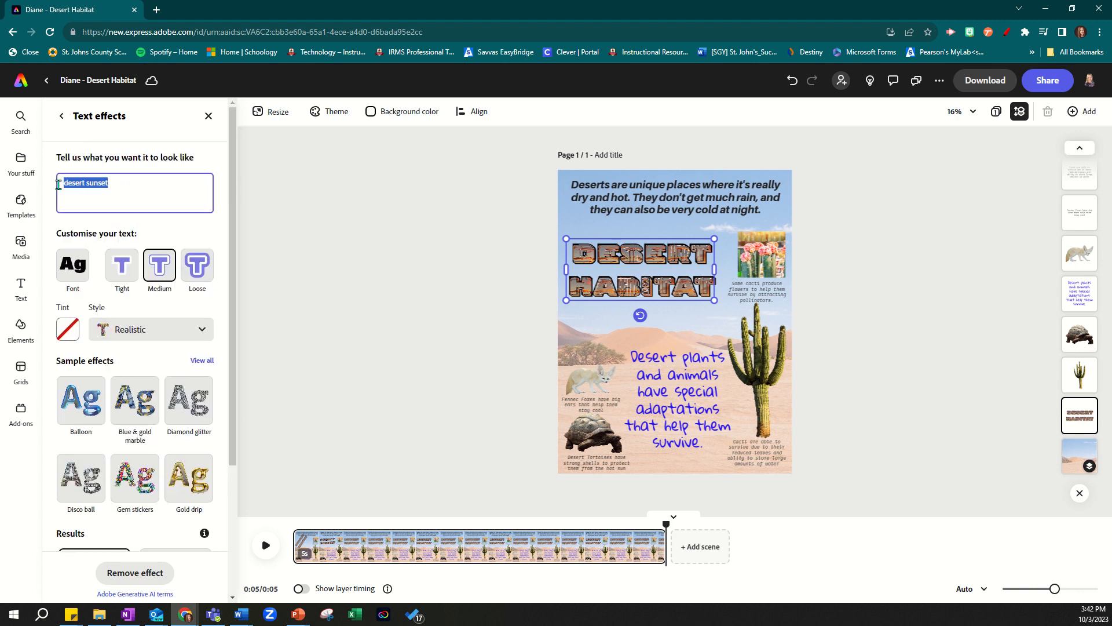
text(cac)
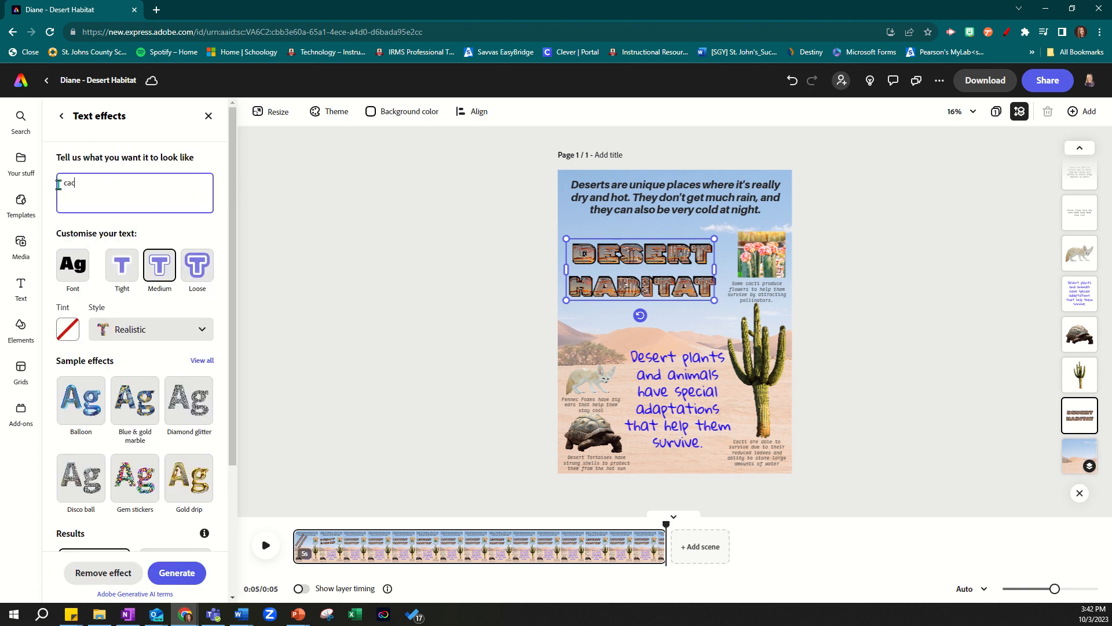
text(tus)
click(176, 573)
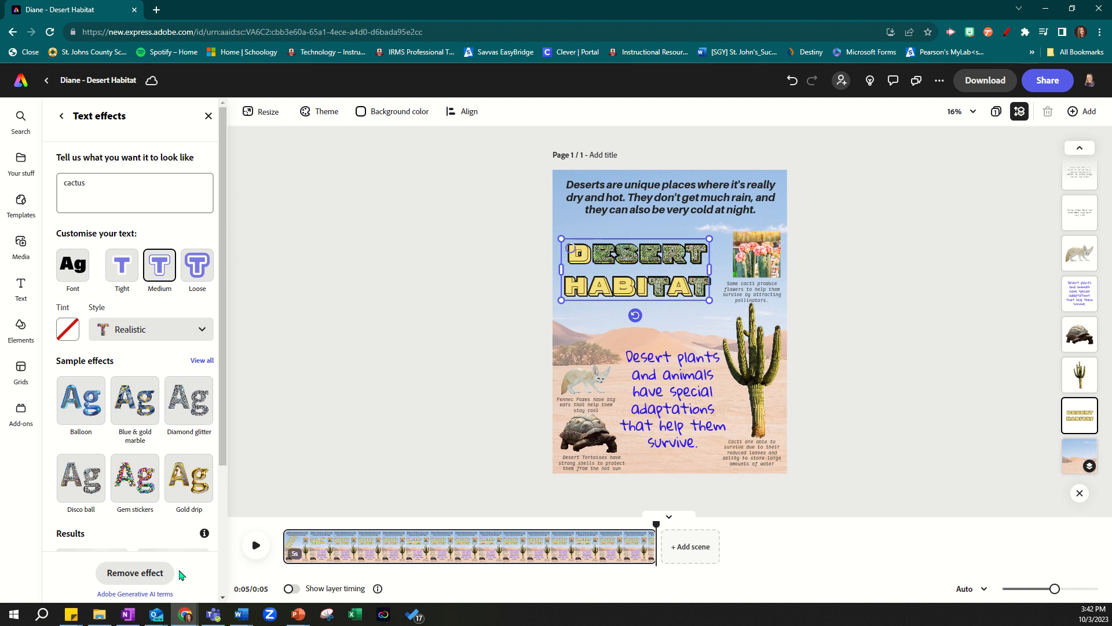
scroll(180, 575, down, 3)
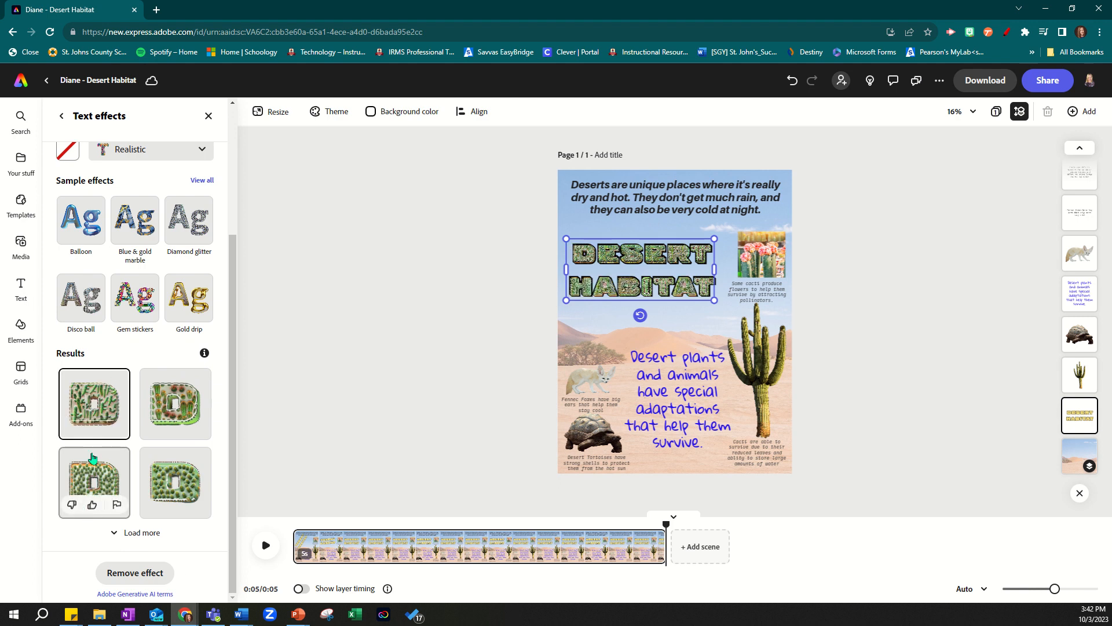
click(89, 474)
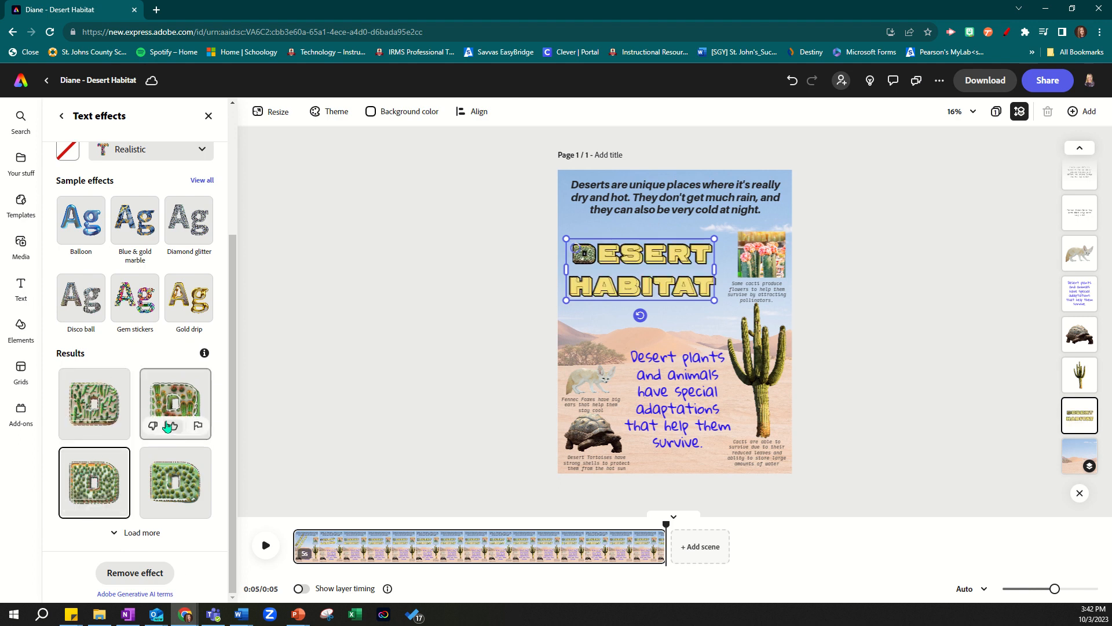
click(154, 403)
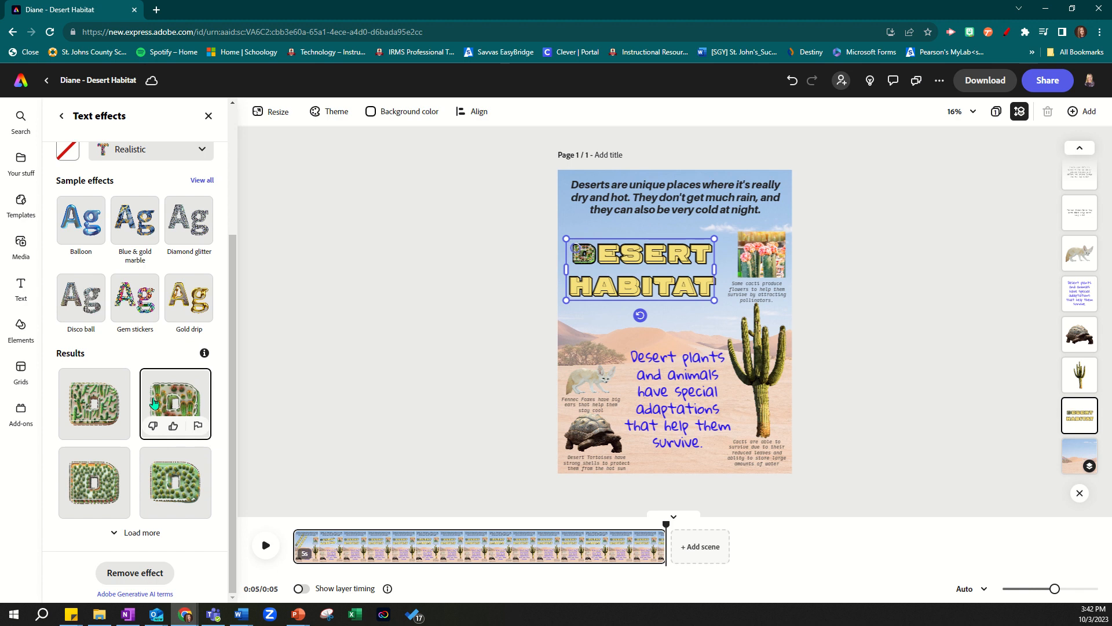
Step: Load more cactus effect variations for the title and look through them
click(141, 531)
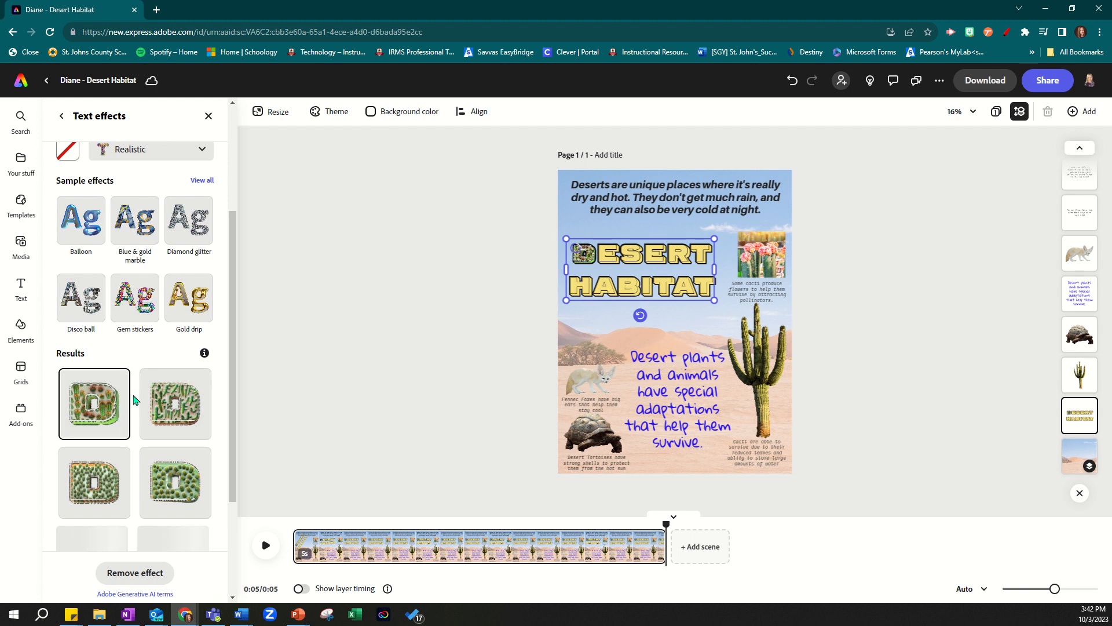
scroll(139, 405, down, 3)
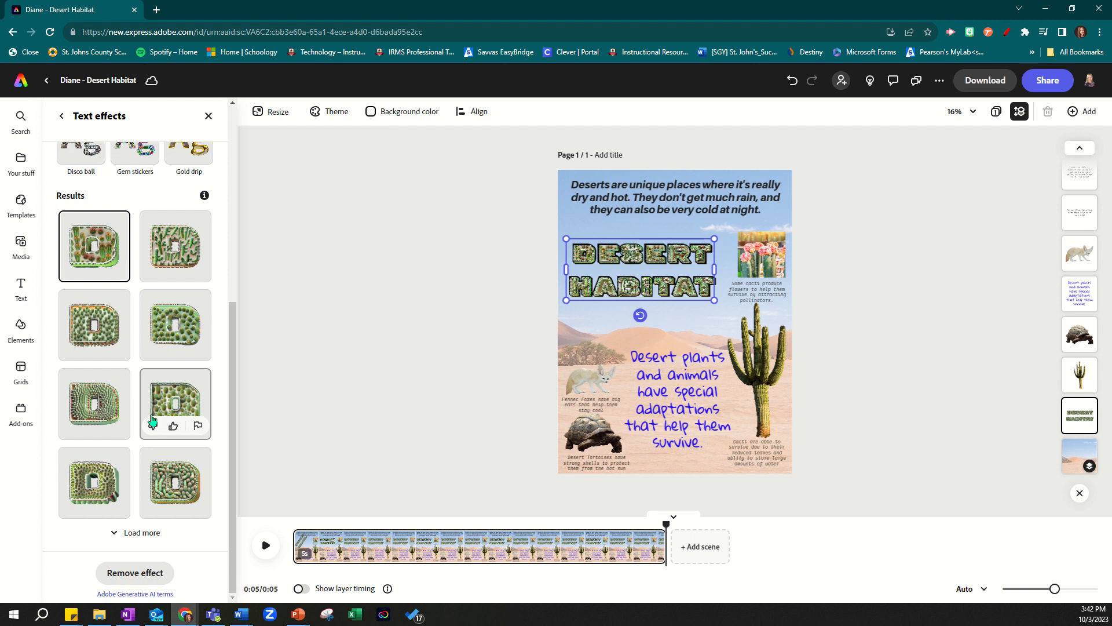
scroll(133, 382, up, 6)
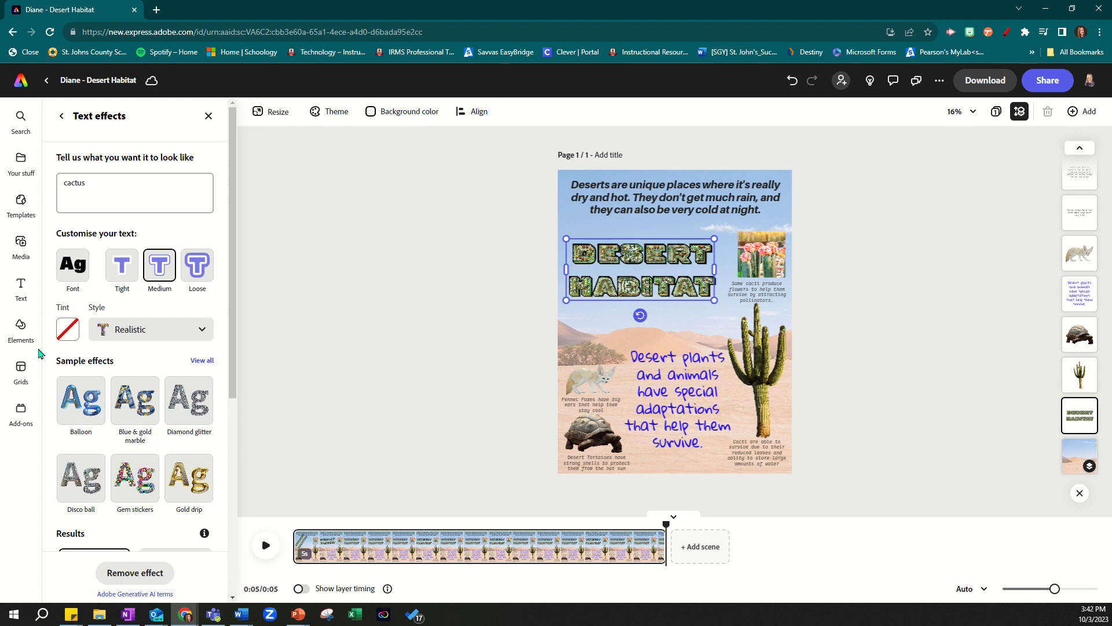
scroll(128, 357, down, 6)
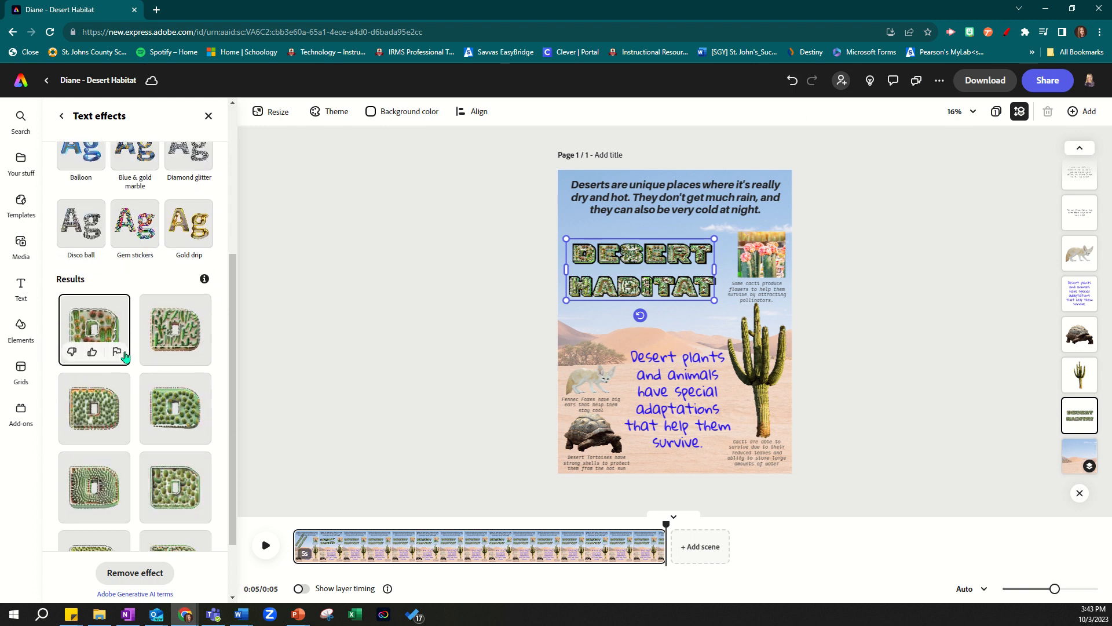
Step: Remove the cactus text effect from the title and close the text settings
click(125, 576)
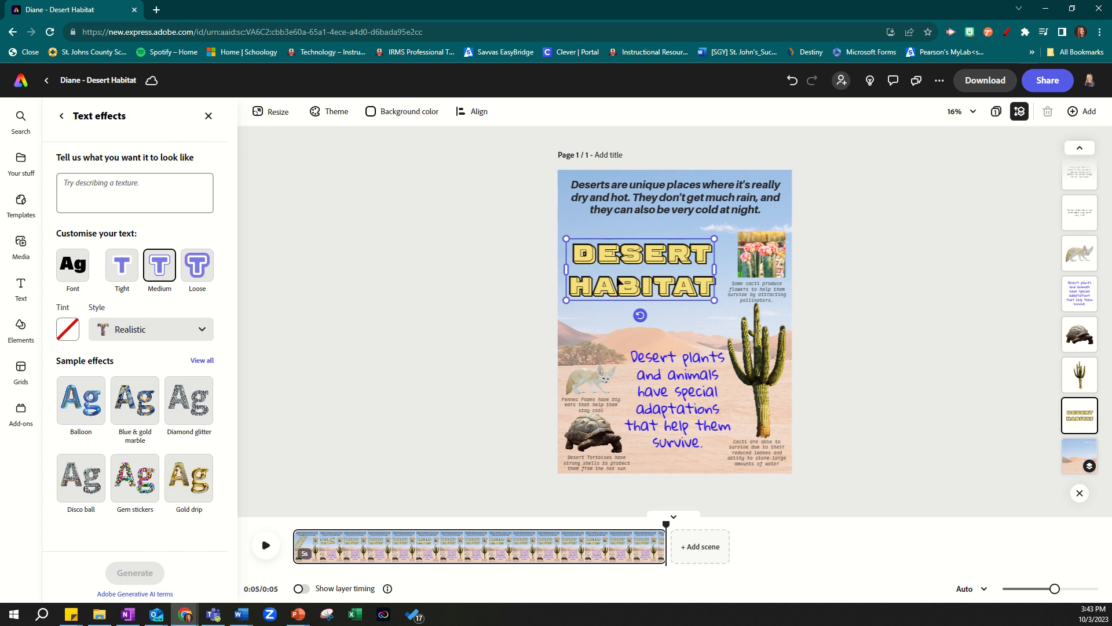
click(61, 120)
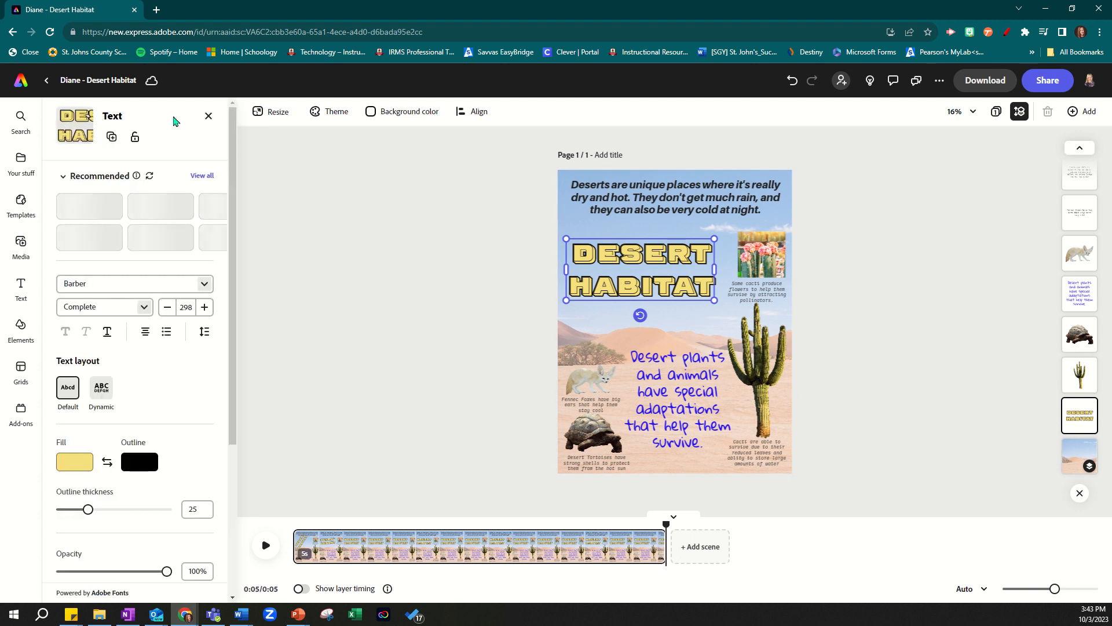
click(208, 116)
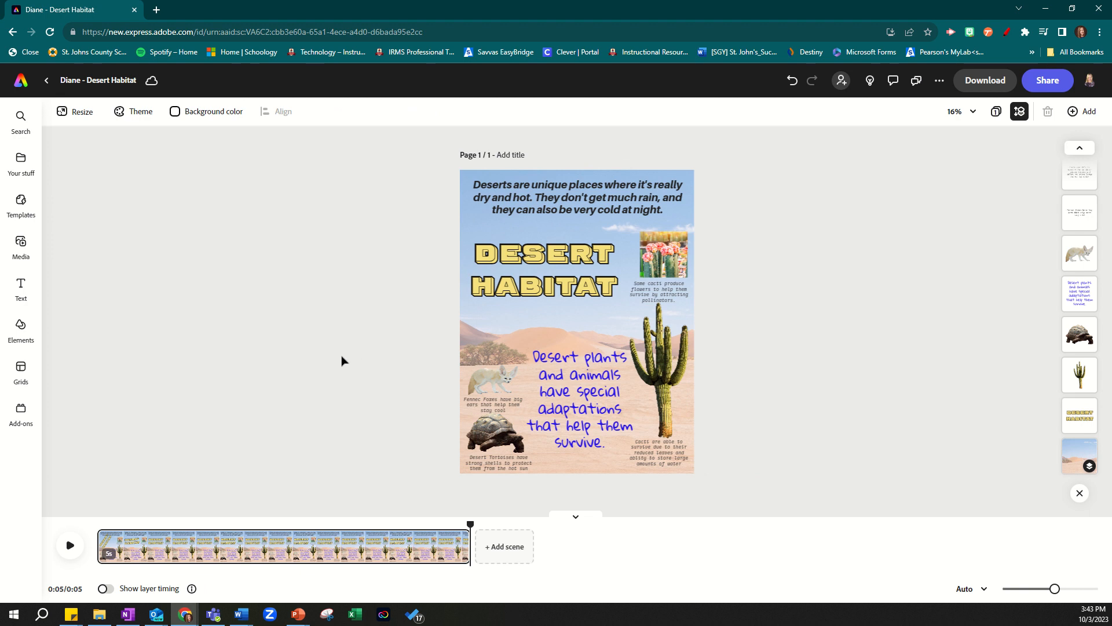